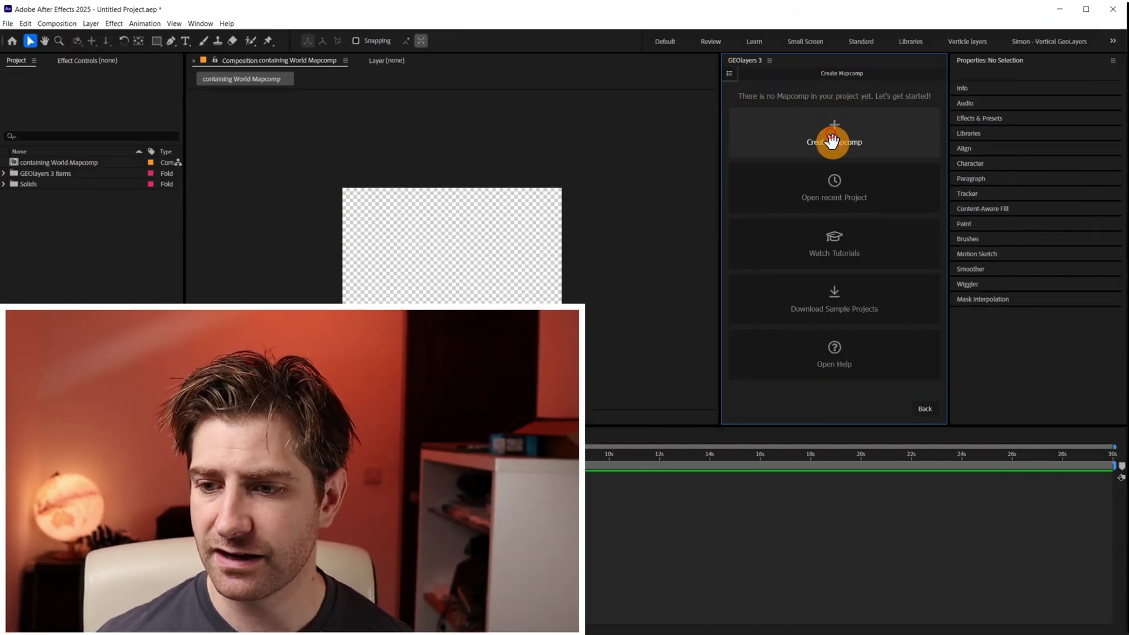
Start a new GEOlayers mapcomp and preview the light-blue Universal Raster world map style
left_click(833, 139)
left_click(915, 406)
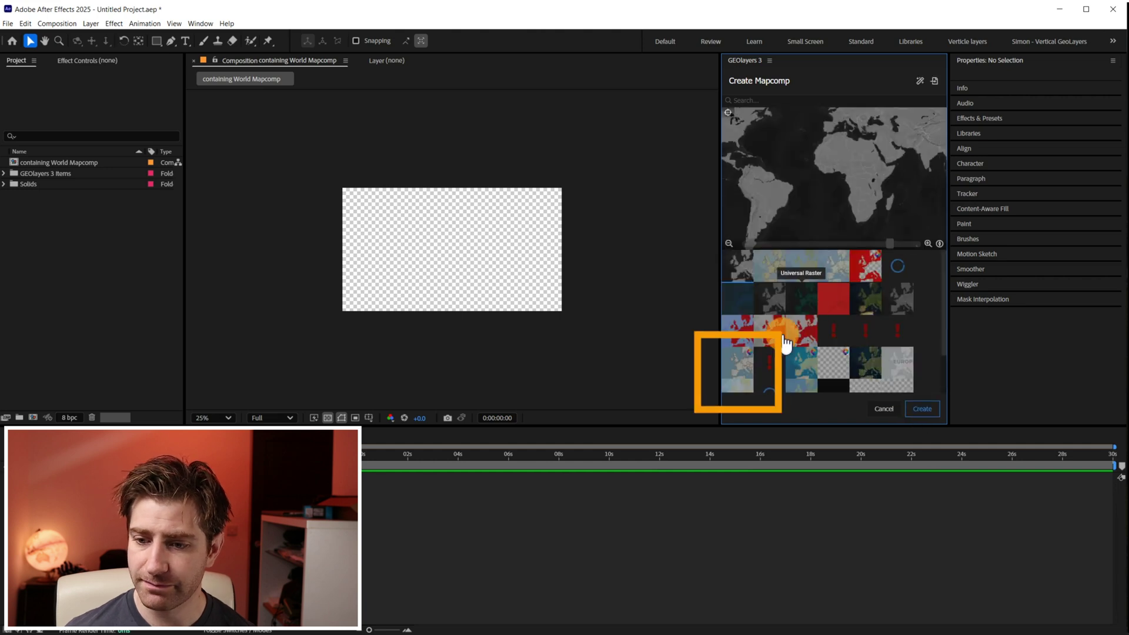
left_click(738, 359)
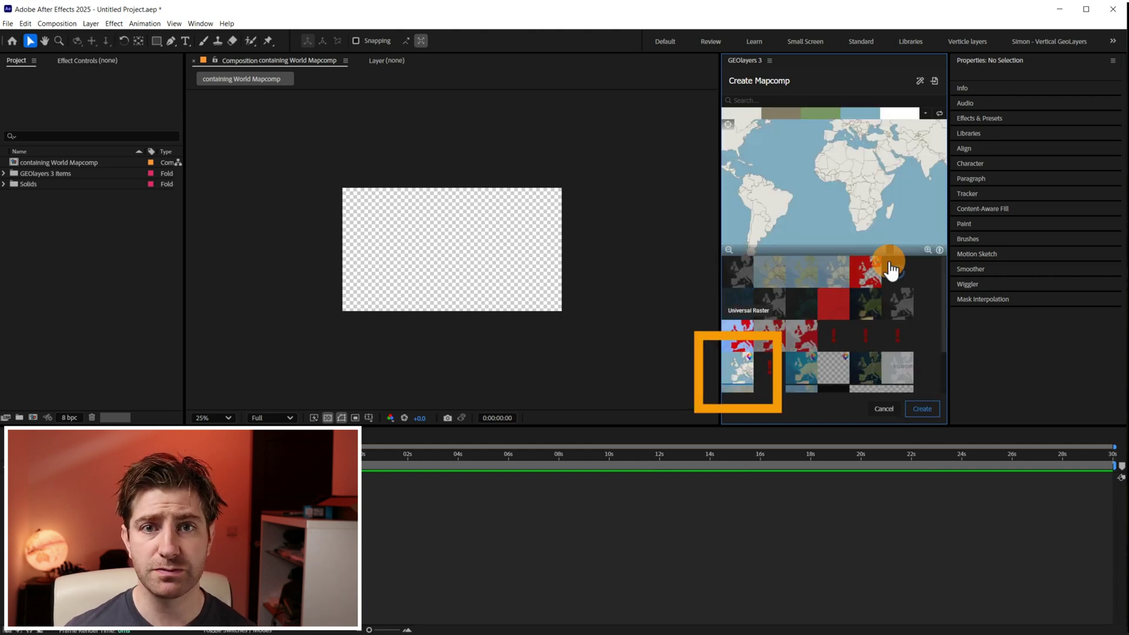
left_click(935, 409)
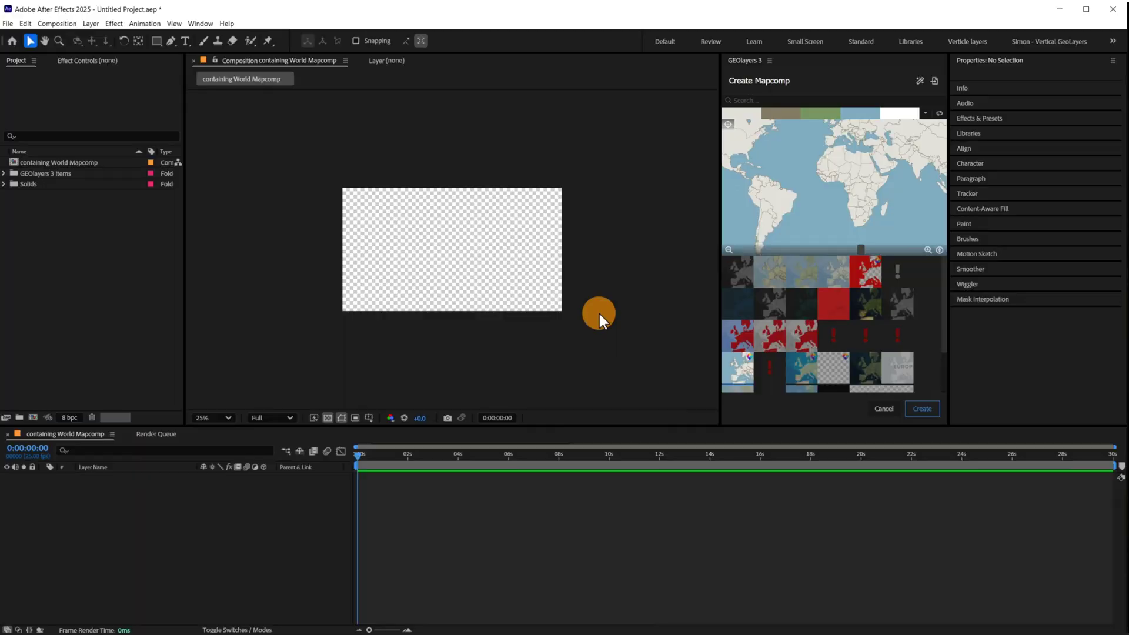
In Mapbox Studio, create a new style from the classic Outdoors template and open it for customizing
key("alt+Tab")
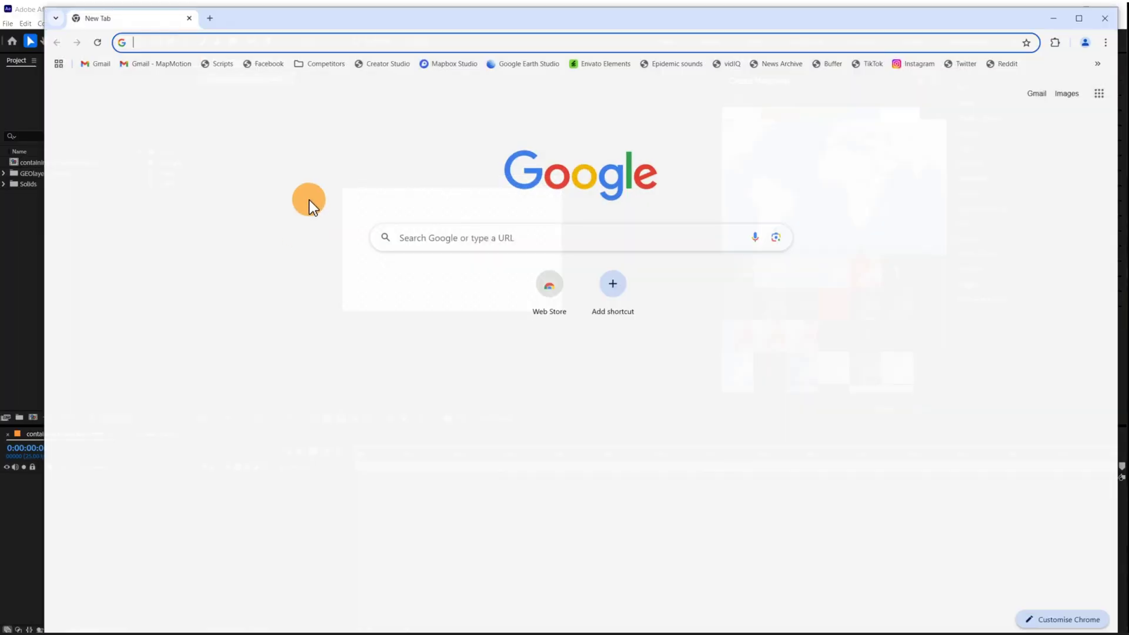
left_click(460, 58)
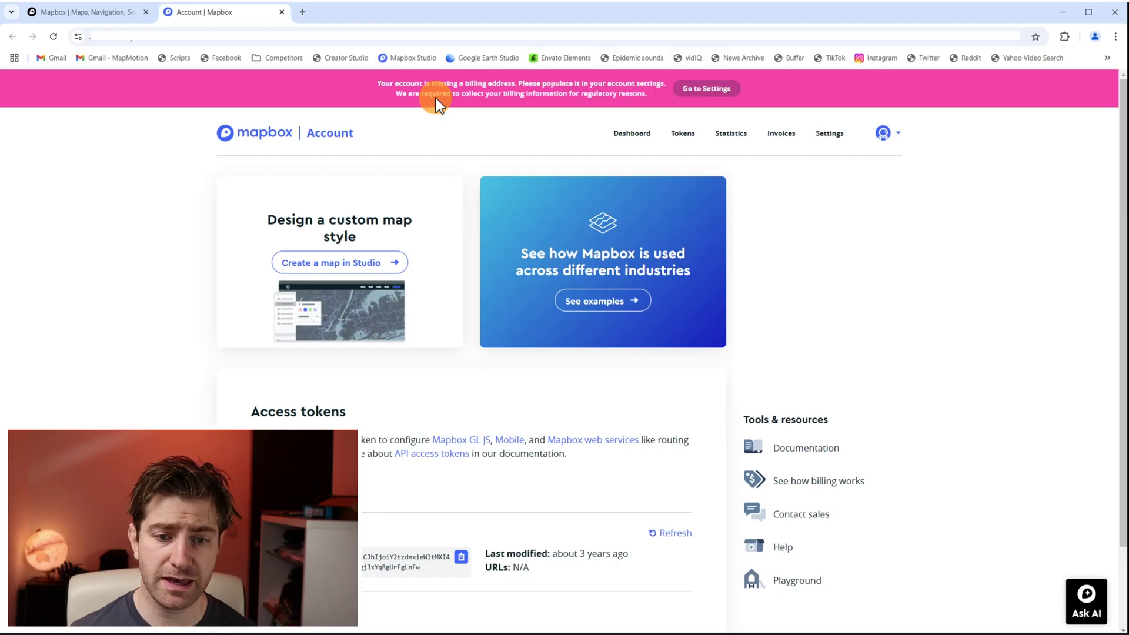
left_click(340, 262)
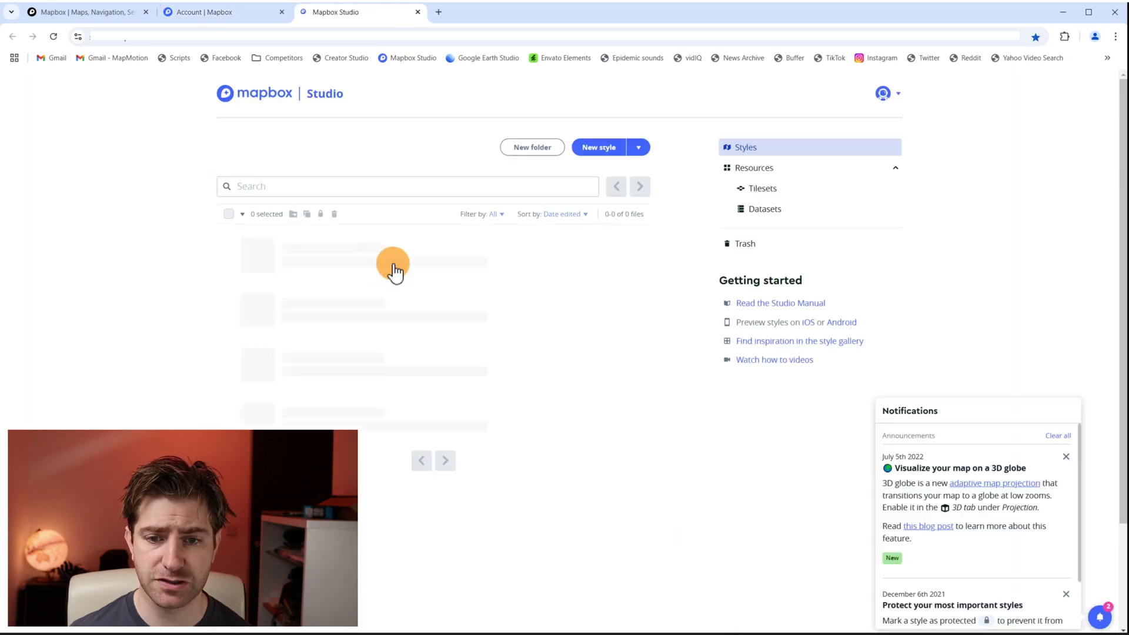
left_click(638, 151)
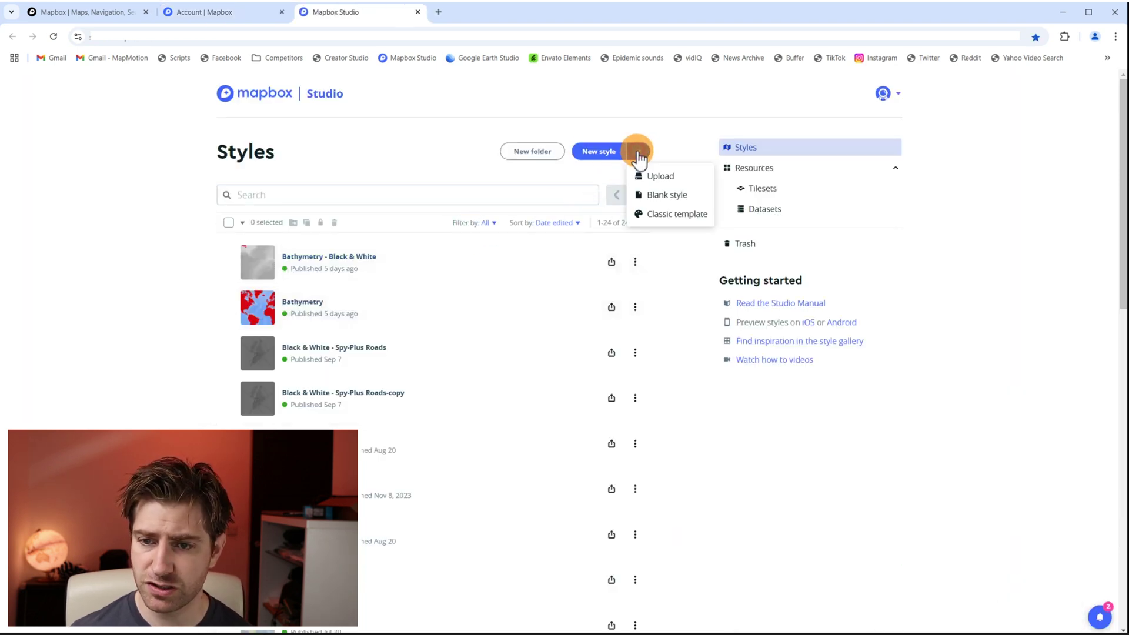
left_click(670, 214)
left_click(379, 268)
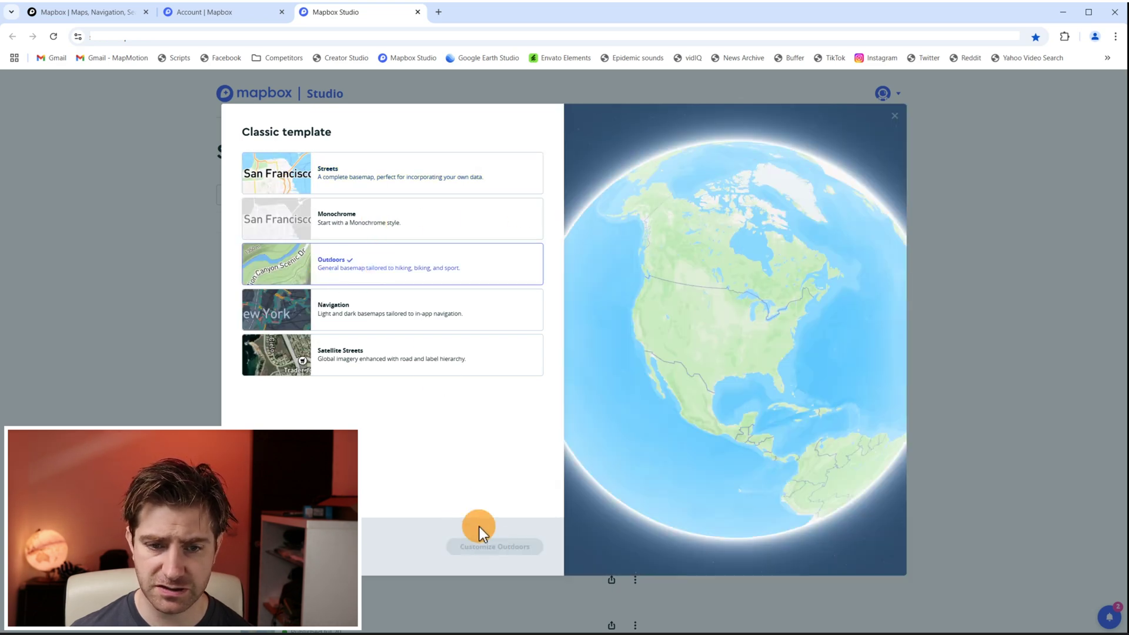
left_click(516, 547)
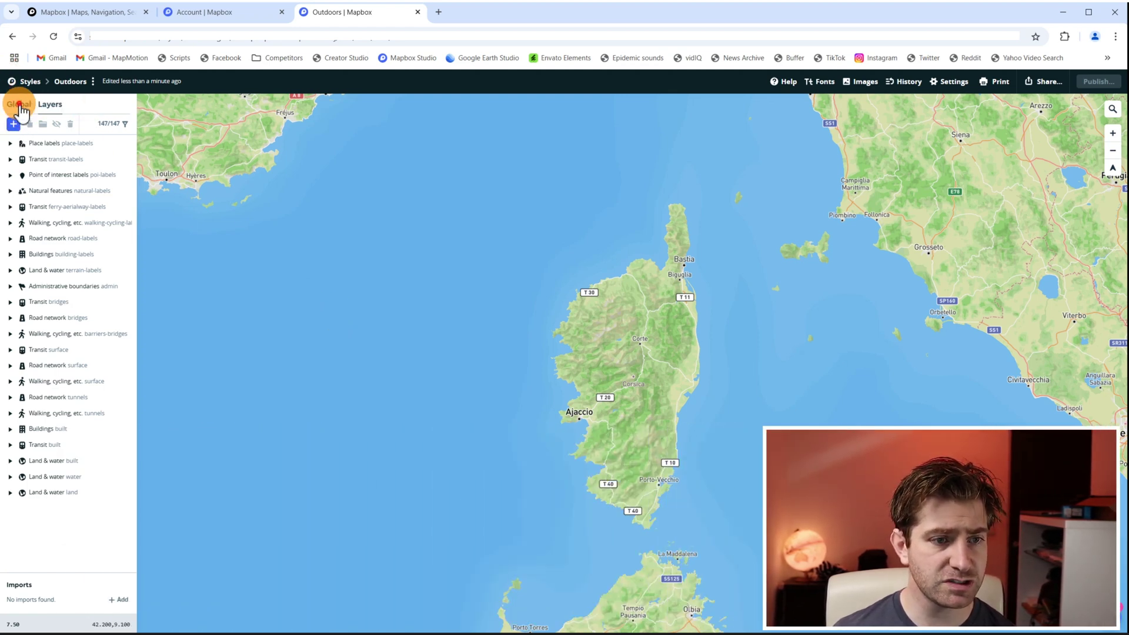
Check the style's global projection settings and the list of projection types
left_click(20, 104)
left_click(51, 134)
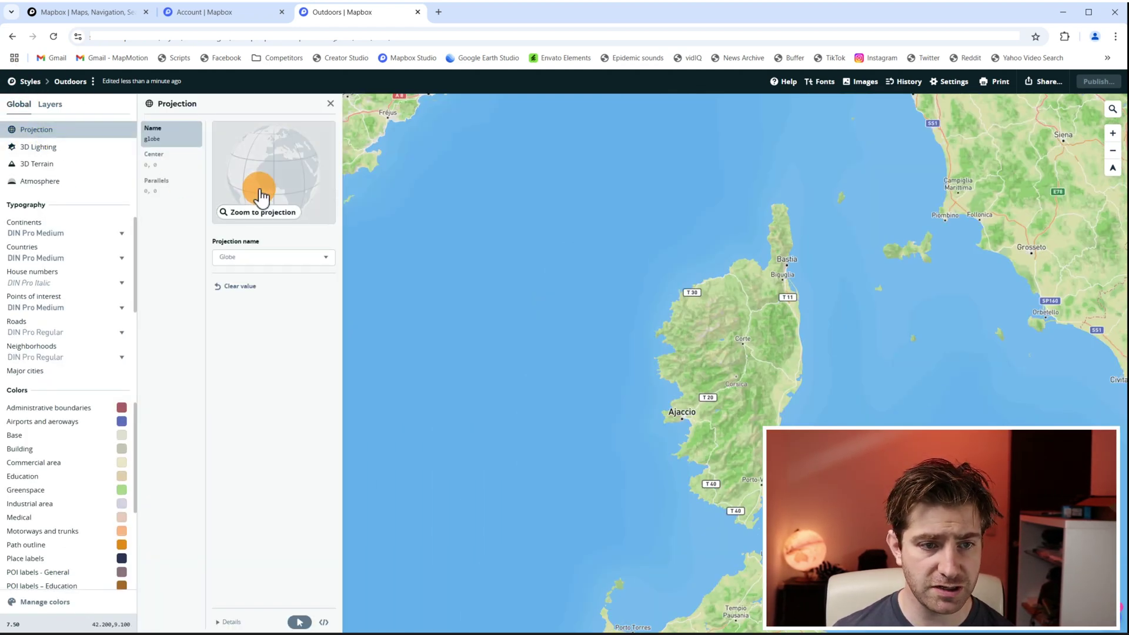
left_click(273, 257)
scroll(416, 304, "down", 5)
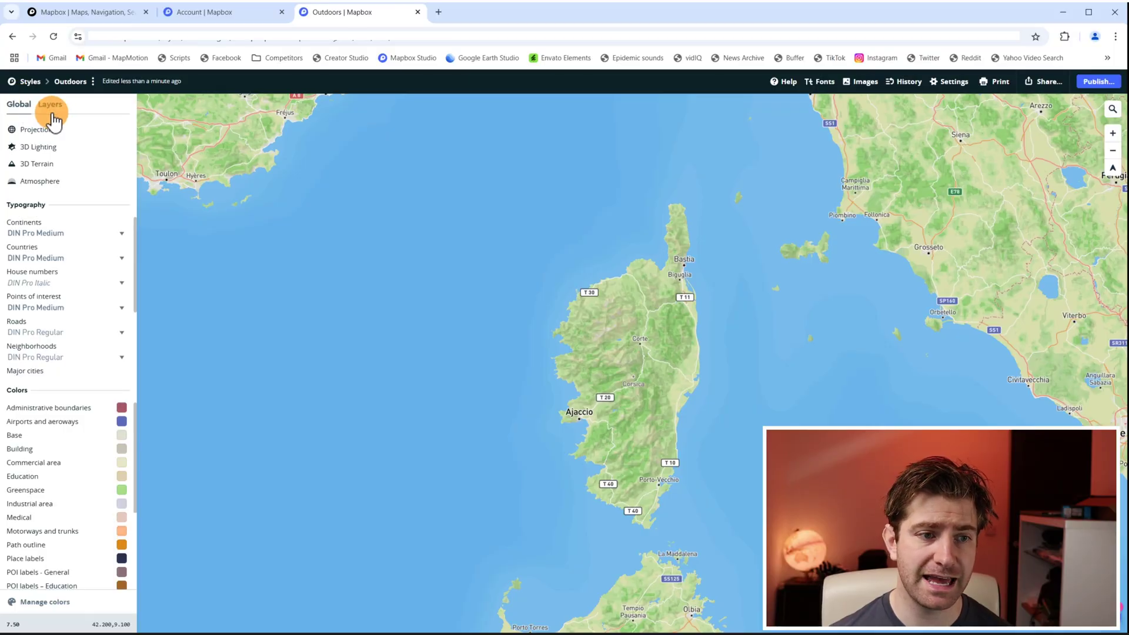
Hide the Place labels, transit, road and administrative boundary layers, keeping Land & water visible
left_click(50, 104)
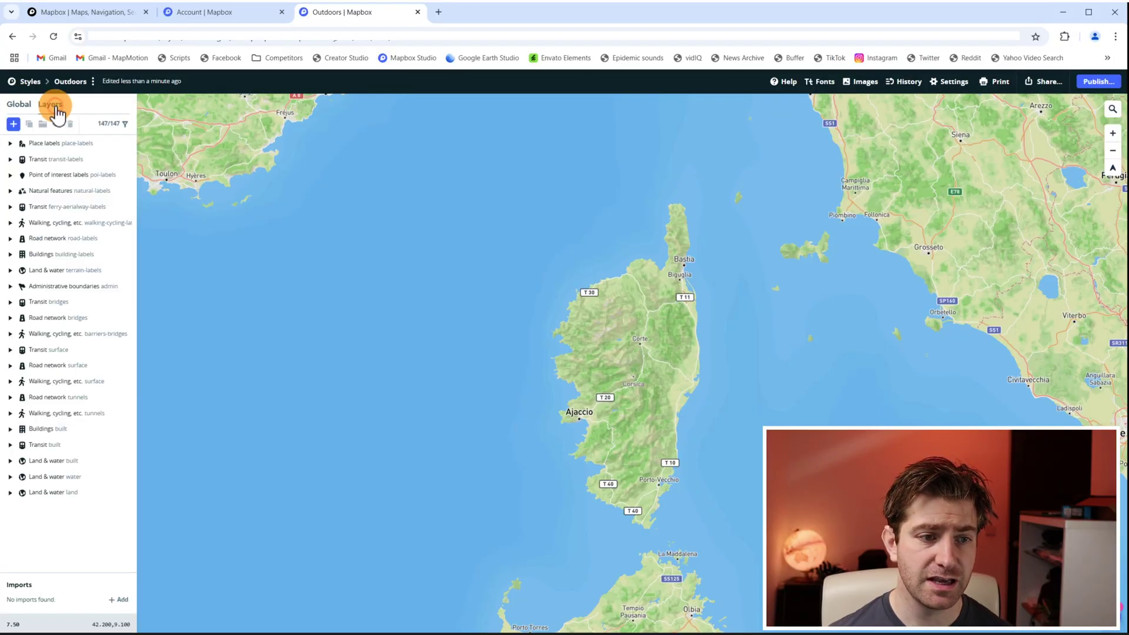
left_click(66, 144)
left_click(57, 124)
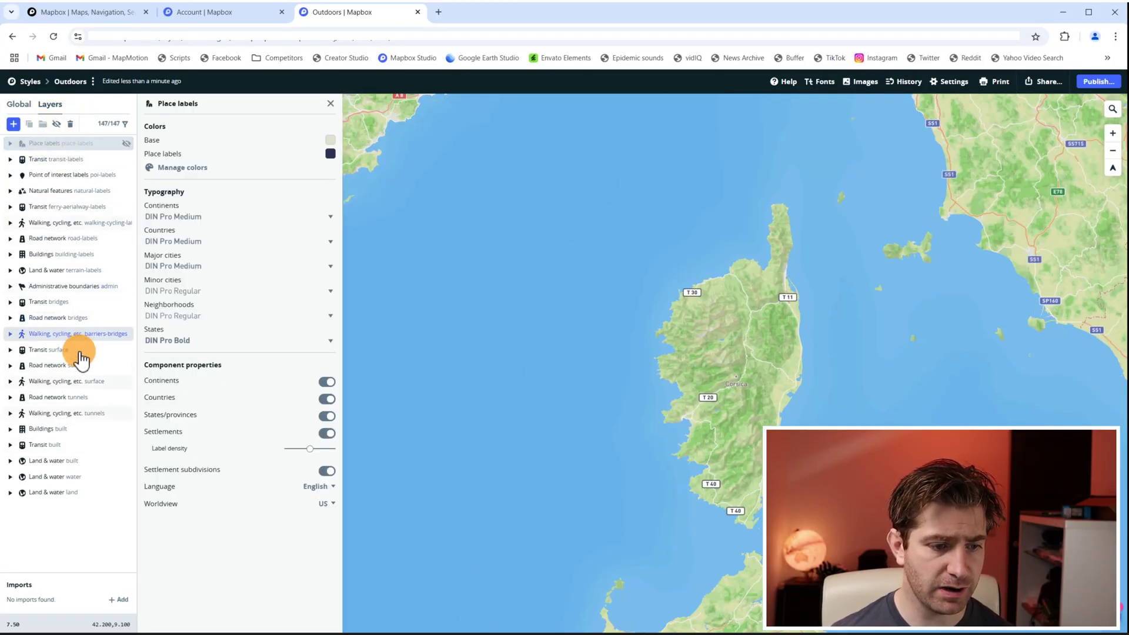
left_click(56, 462)
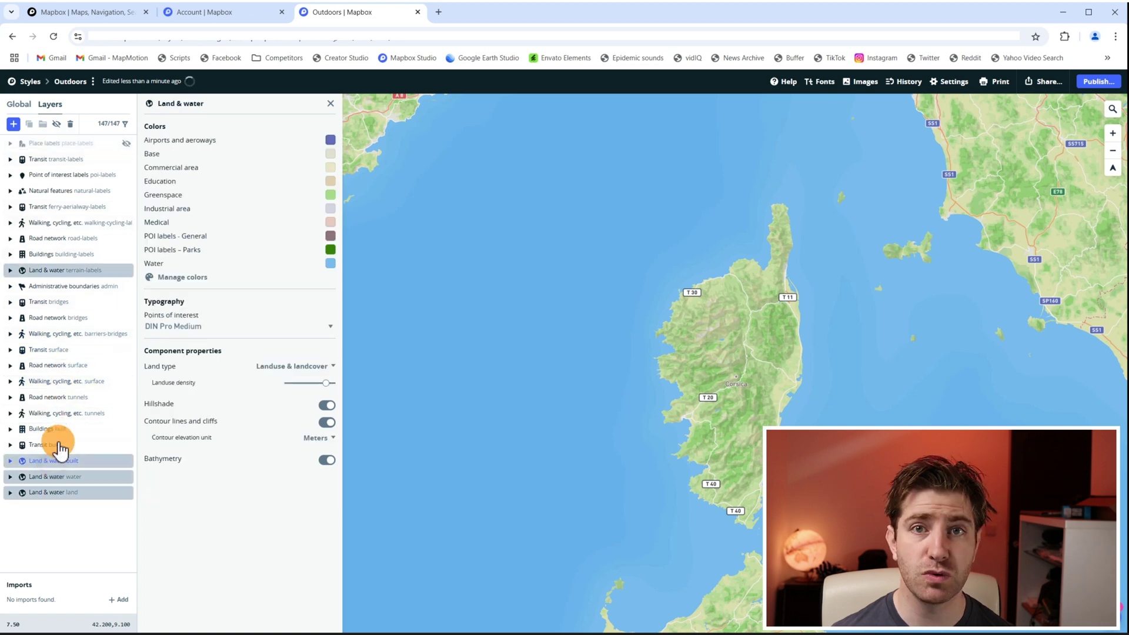
left_click(62, 446)
left_click(55, 207)
left_click(56, 254)
left_click(56, 125)
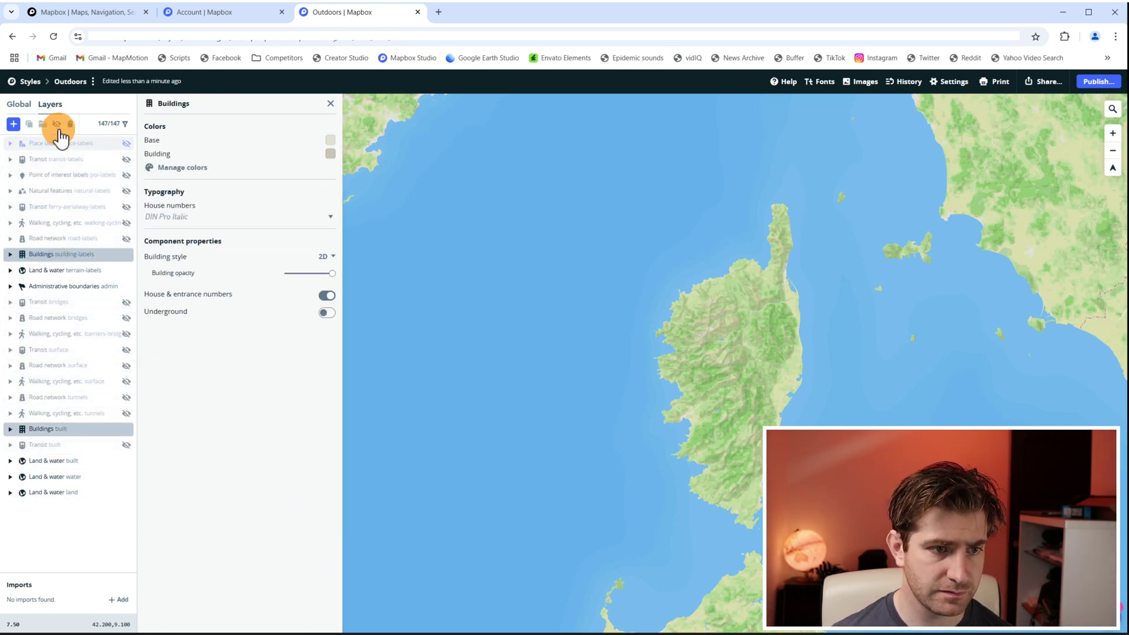
left_click(65, 286)
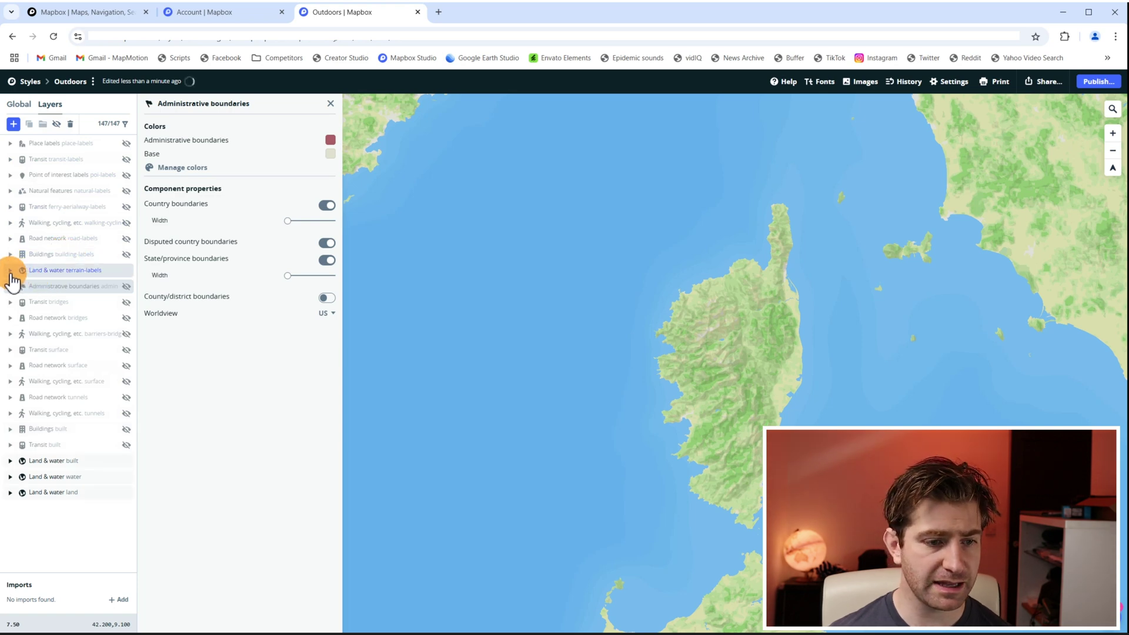
left_click(10, 270)
Hide the contour-label, land-structure-polygon and land-structure-line layers
left_click(64, 285)
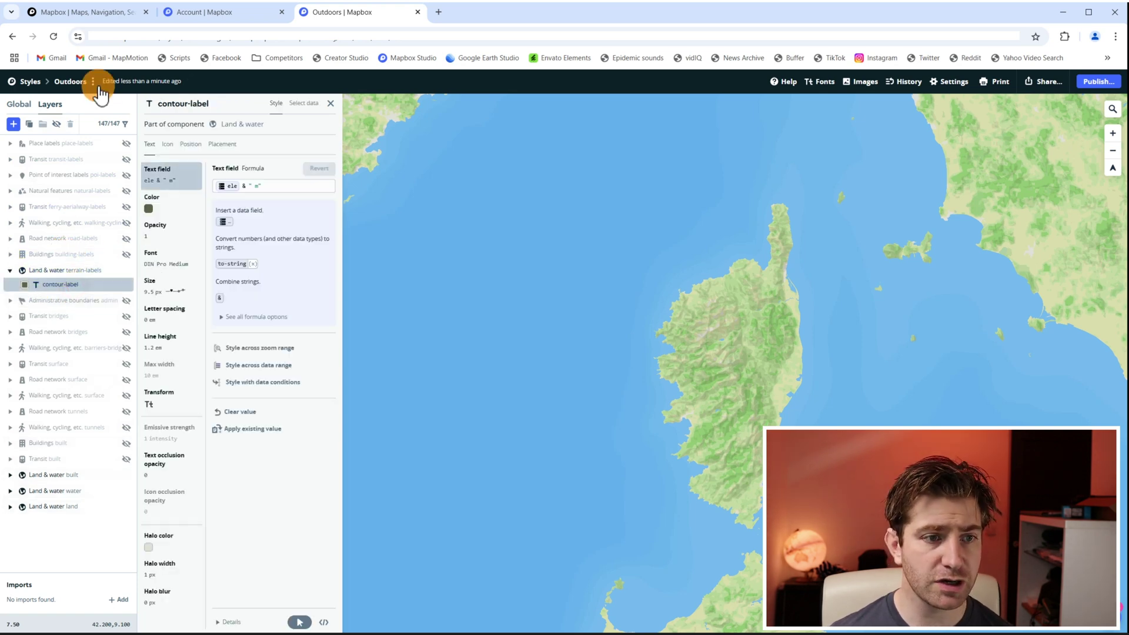
left_click(57, 125)
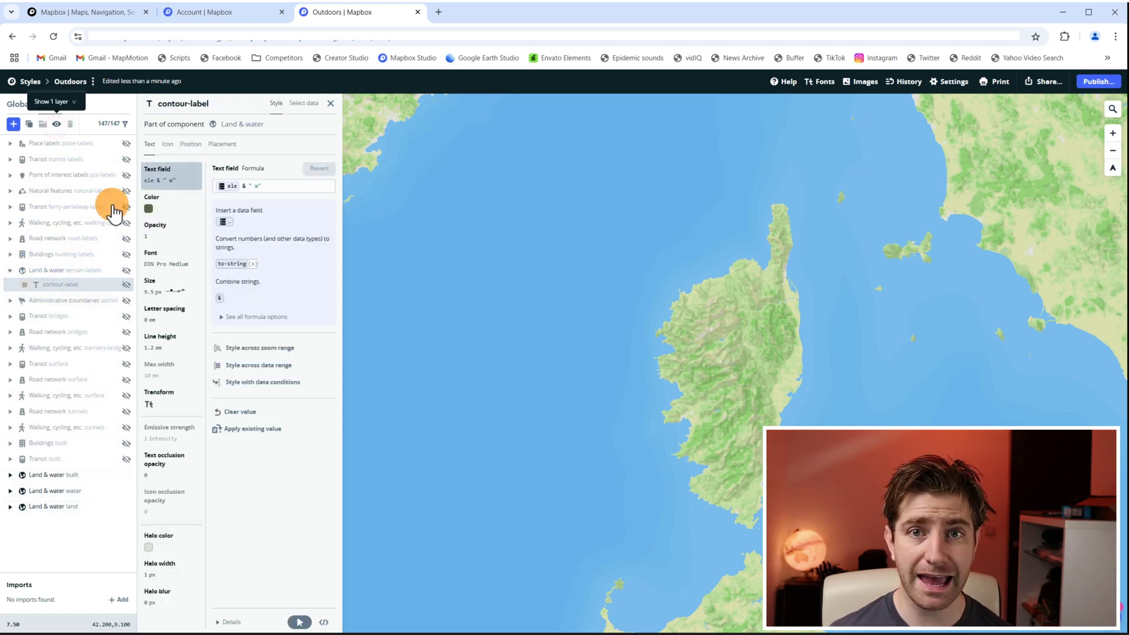
left_click(10, 476)
left_click(56, 484)
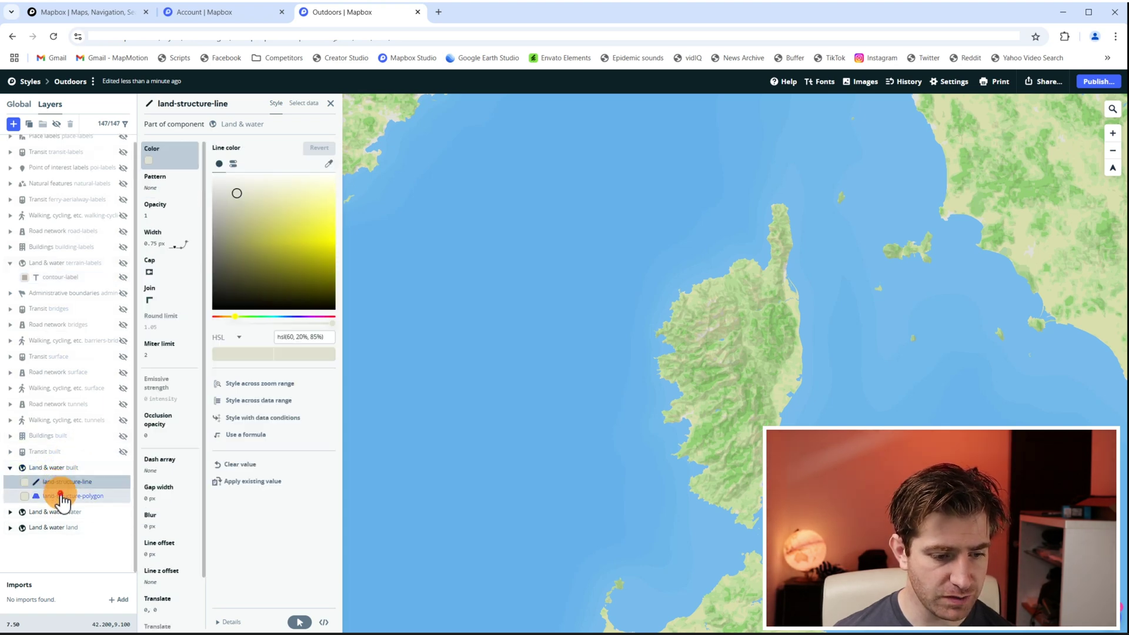
left_click(61, 497)
left_click(57, 125)
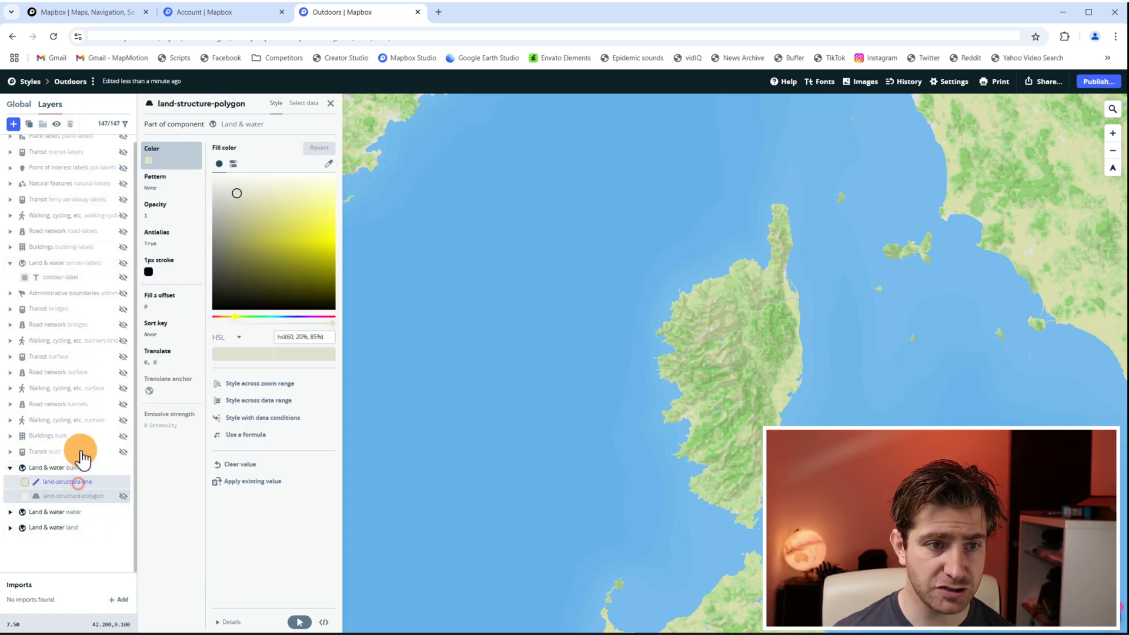
left_click(76, 481)
left_click(57, 126)
Hide the water-shadow and waterway-shadow layers in the Land & water water group
left_click(47, 528)
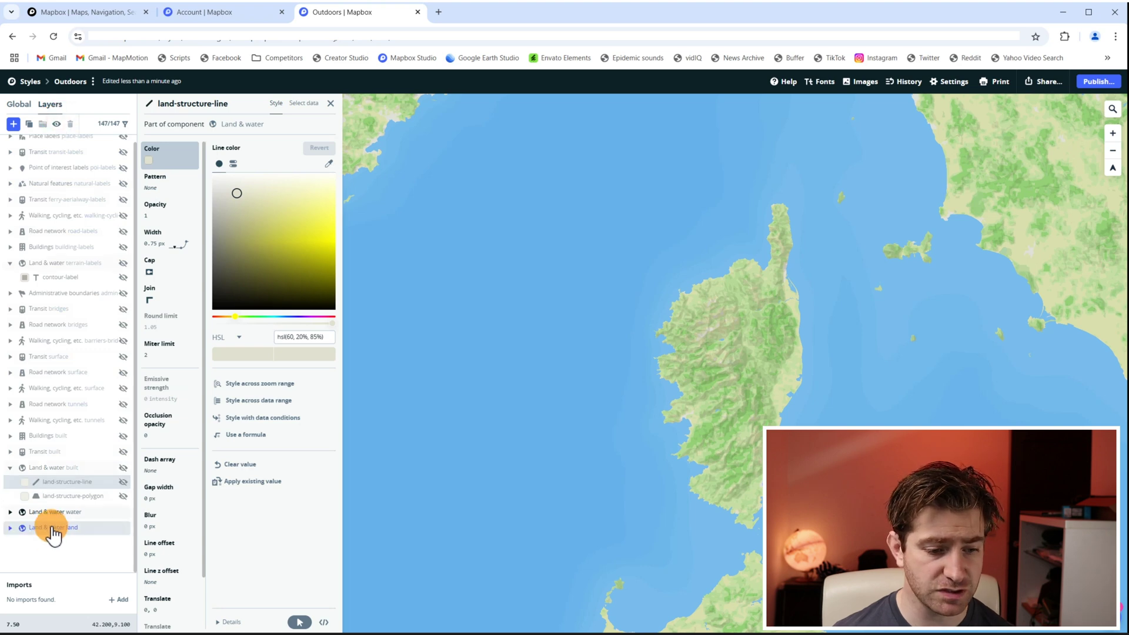
left_click(17, 513, "shift")
left_click(10, 513)
left_click(59, 469)
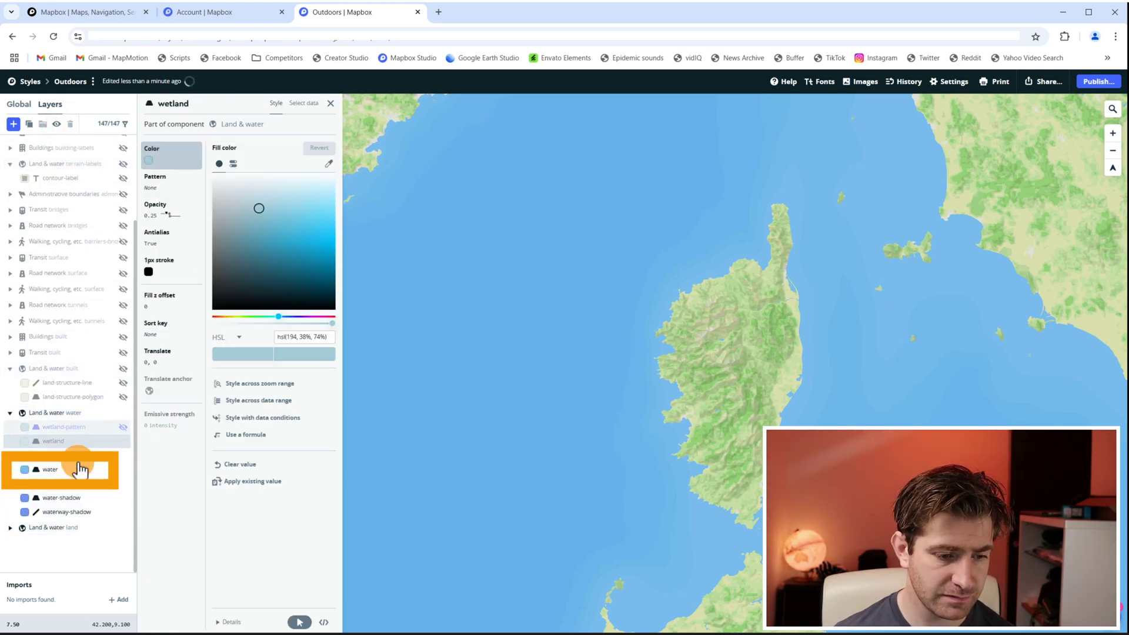
left_click(61, 498)
left_click(57, 125)
left_click(61, 433)
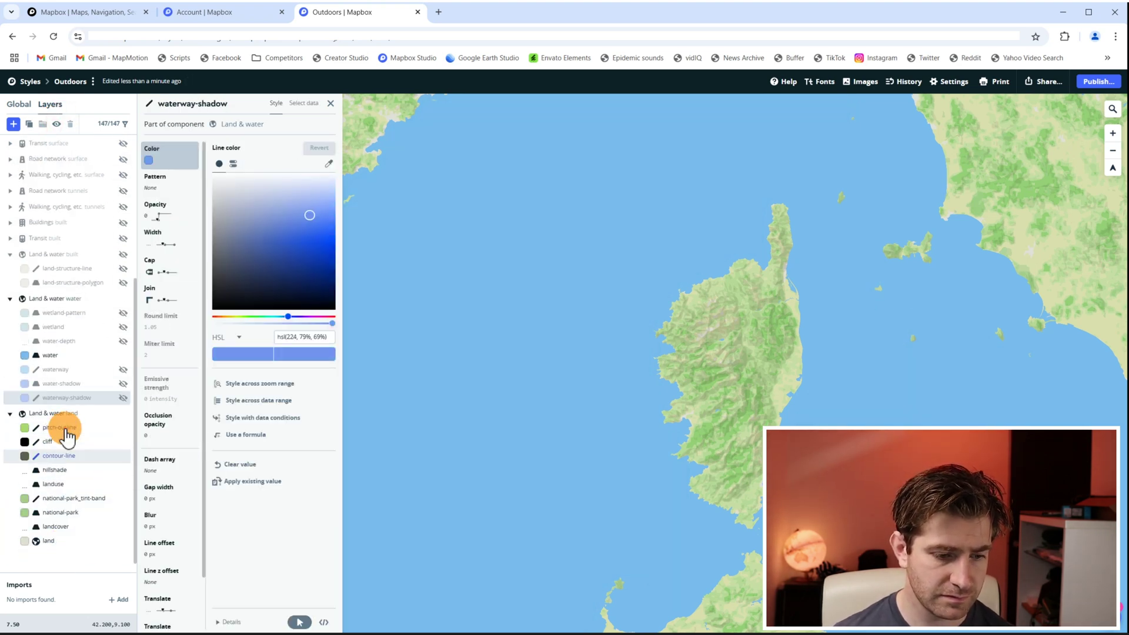
Hide the cliff, hillshade, landuse, national-park and other land detail layers
left_click(56, 425)
left_click(47, 441)
left_click(57, 125)
left_click(58, 126)
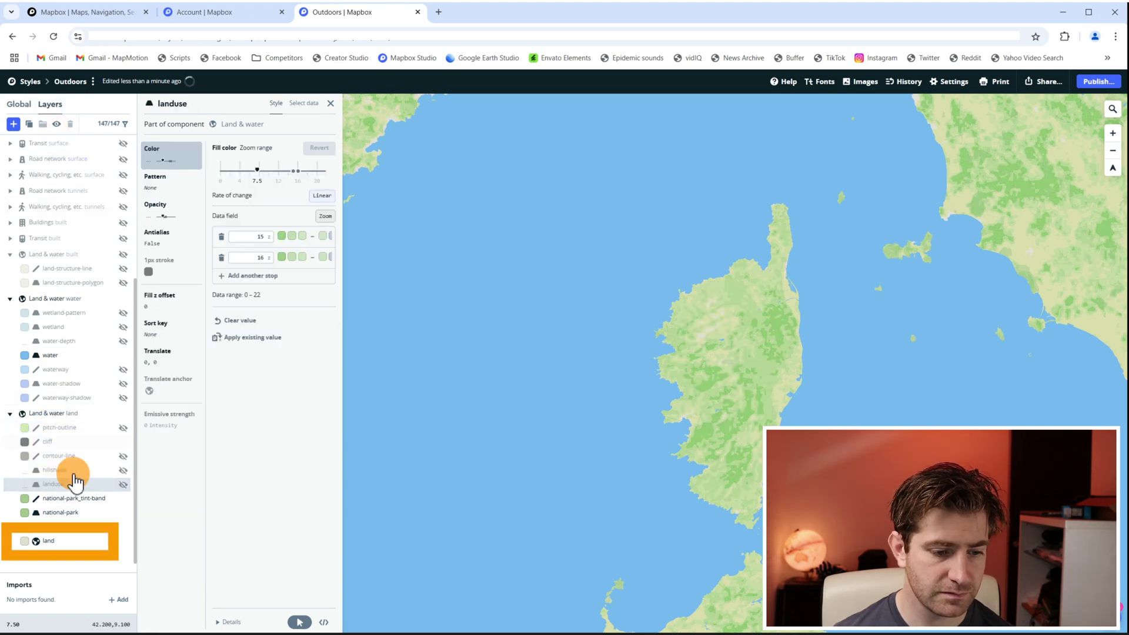
left_click(57, 125)
left_click(57, 125)
left_click(57, 125)
left_click(57, 126)
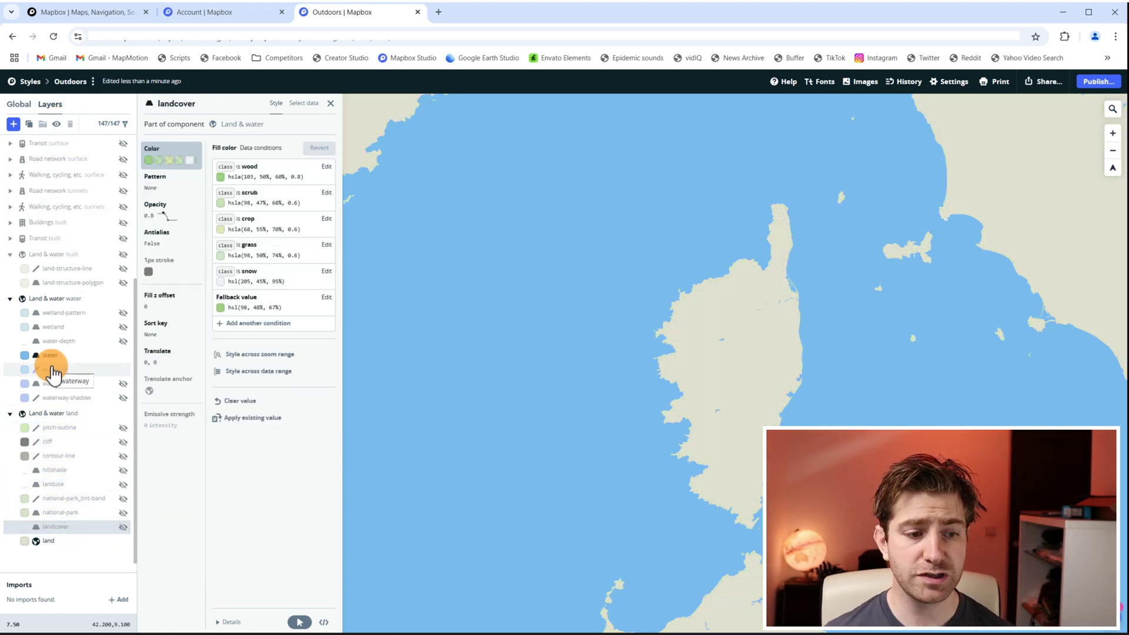
left_click(52, 357)
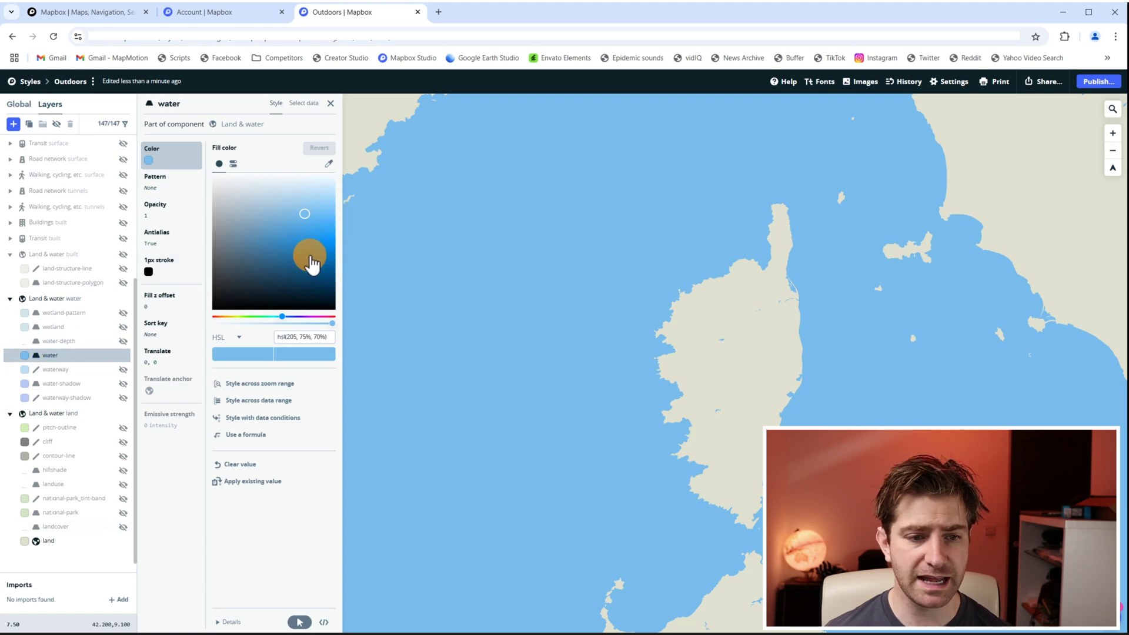
Set the water colour to a fully saturated red, hsl(357, 100%, 51%), and copy its value
left_click_drag(315, 325, 328, 322)
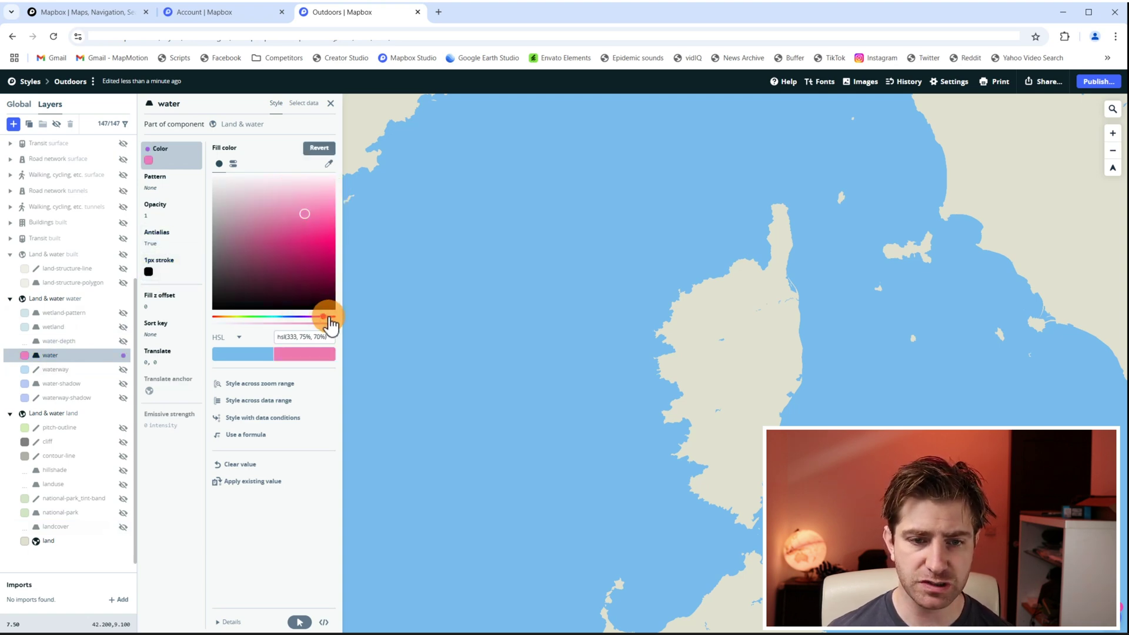
left_click(311, 242)
left_click(334, 318)
left_click(334, 240)
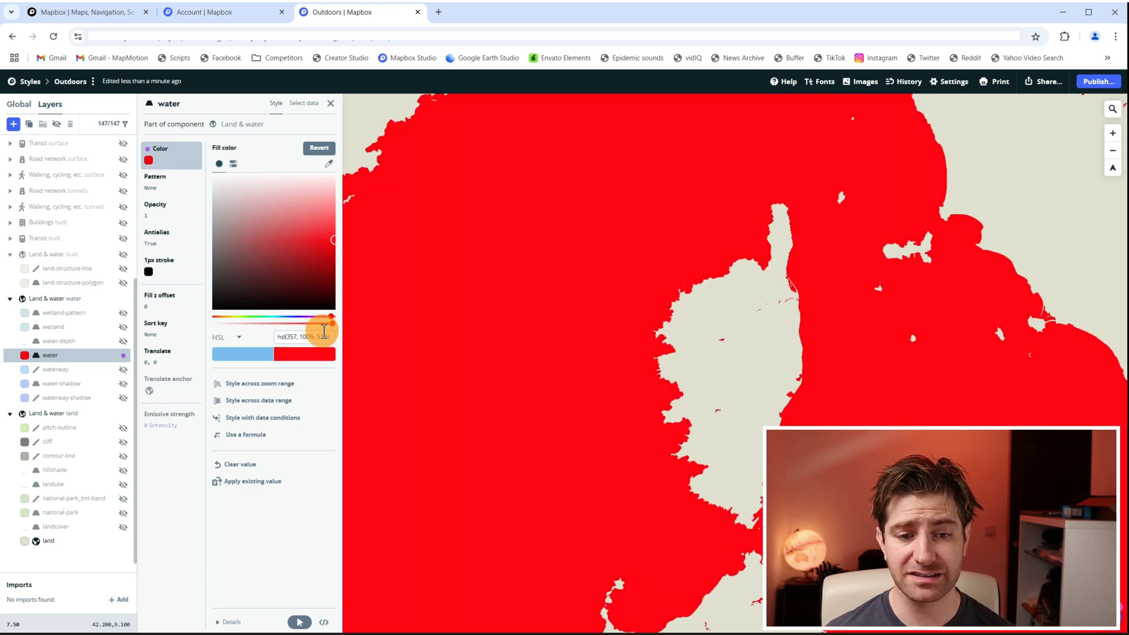
left_click_drag(332, 338, 245, 340)
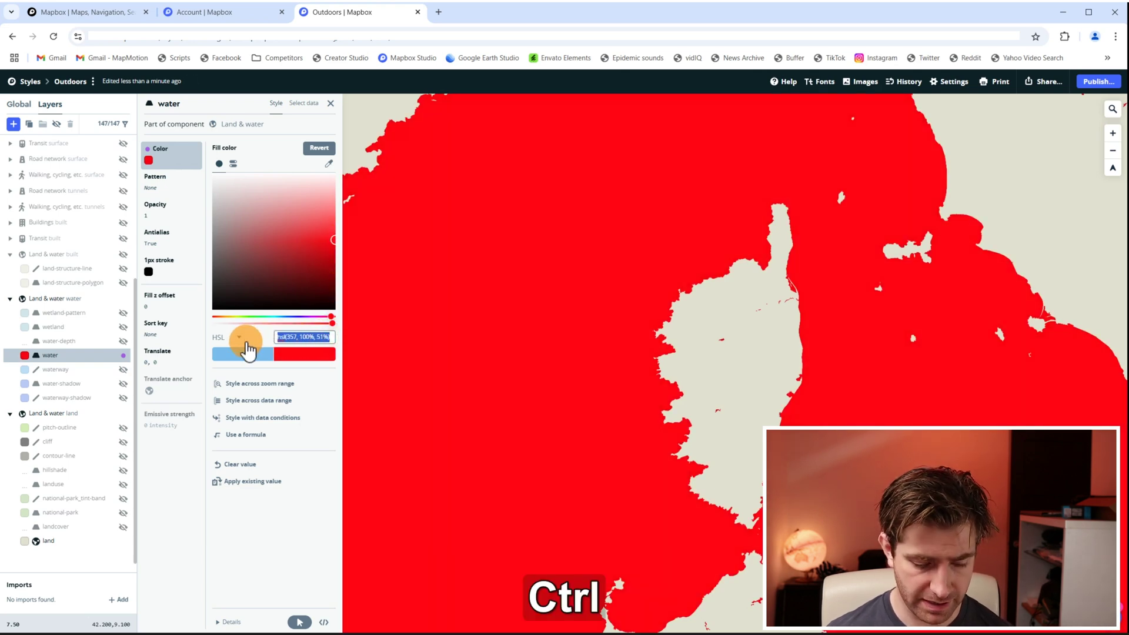
key("ctrl+c")
Paste the same red hsl(357, 100%, 51%) into the land layer's background colour
left_click(74, 543)
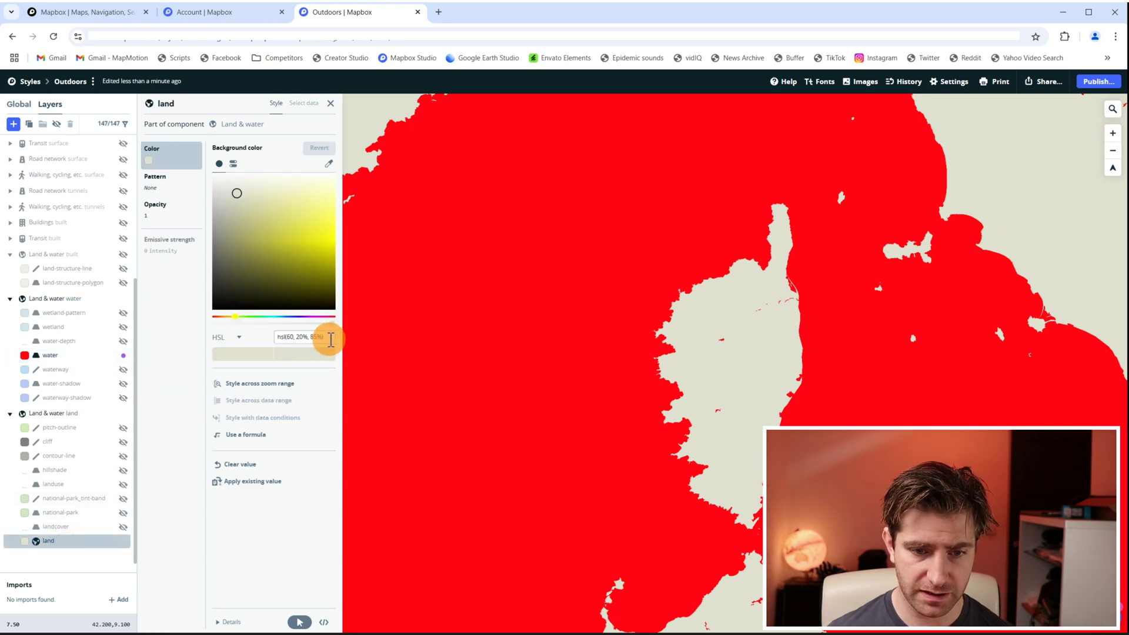
left_click_drag(333, 337, 227, 336)
key("ctrl+v")
scroll(516, 321, "down", 5)
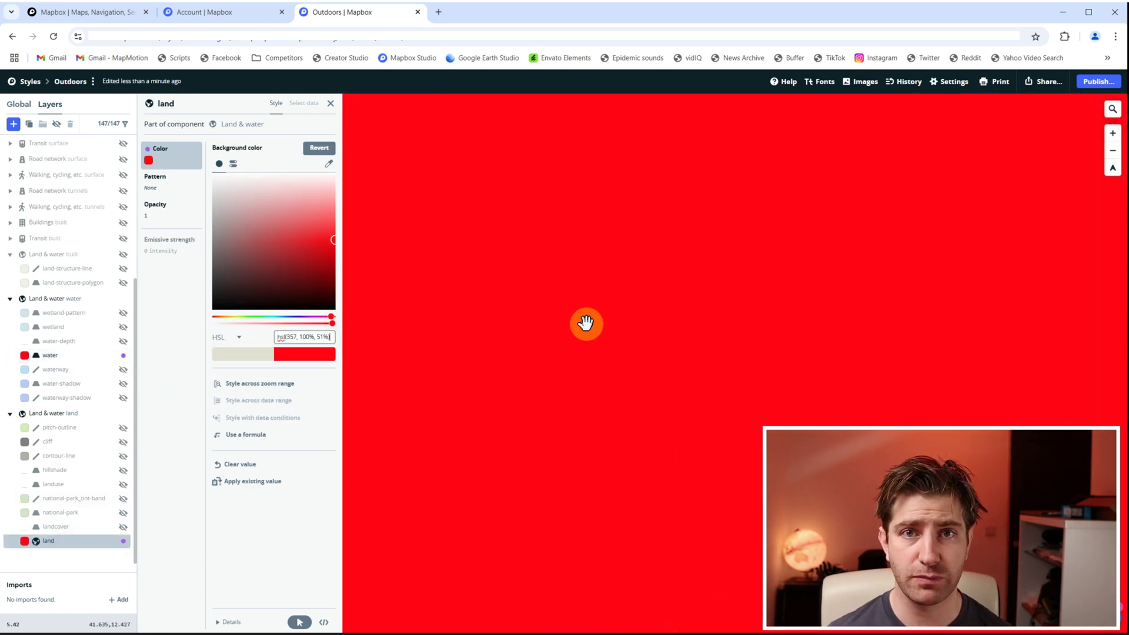
key("Escape")
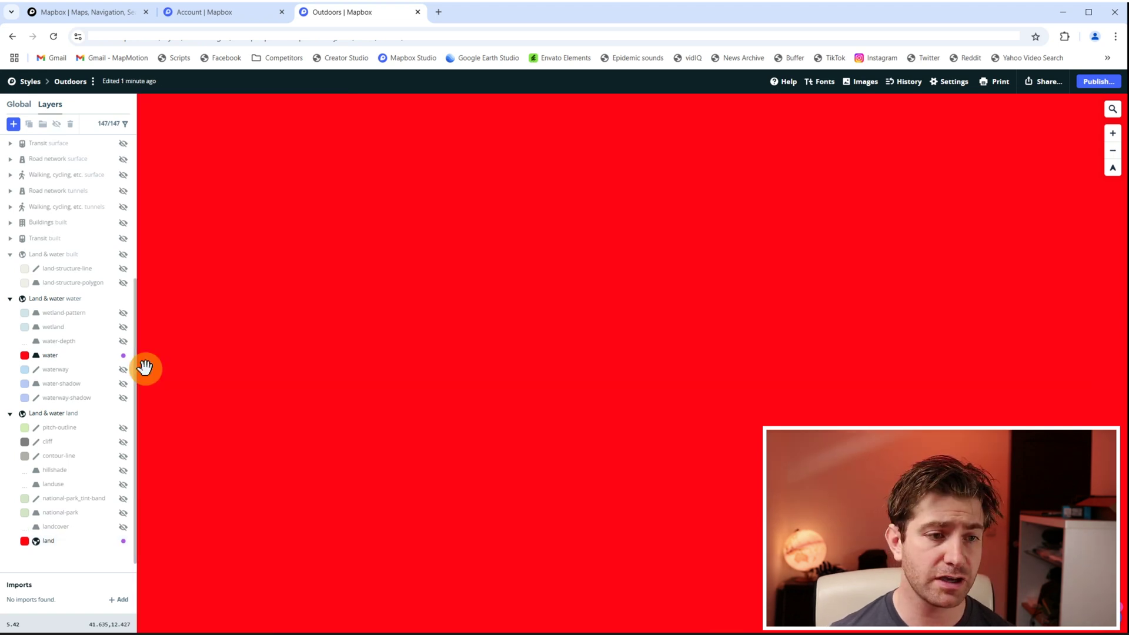
Add a custom layer sourced from Mapbox Terrain-DEM v1 and select it at the top of the list
left_click(13, 125)
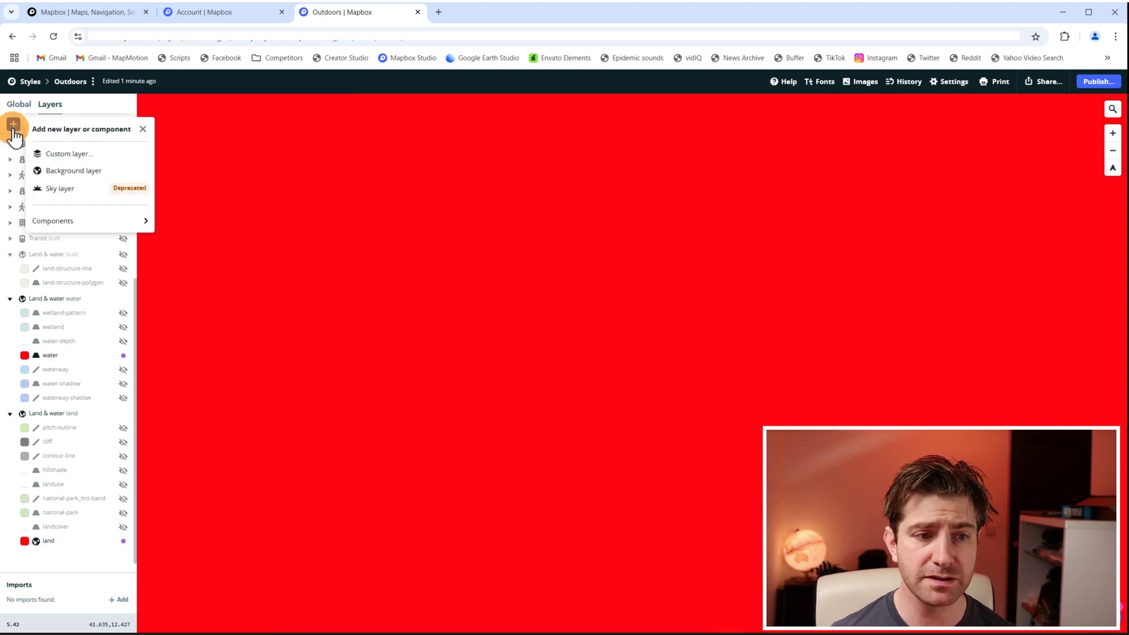
left_click(87, 157)
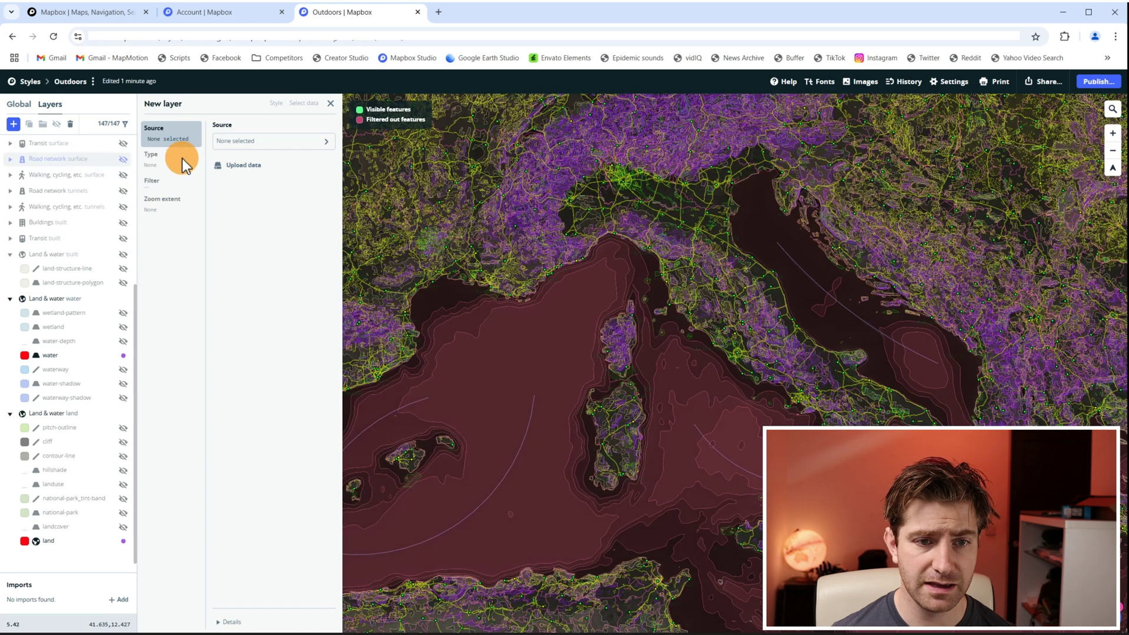
left_click(254, 143)
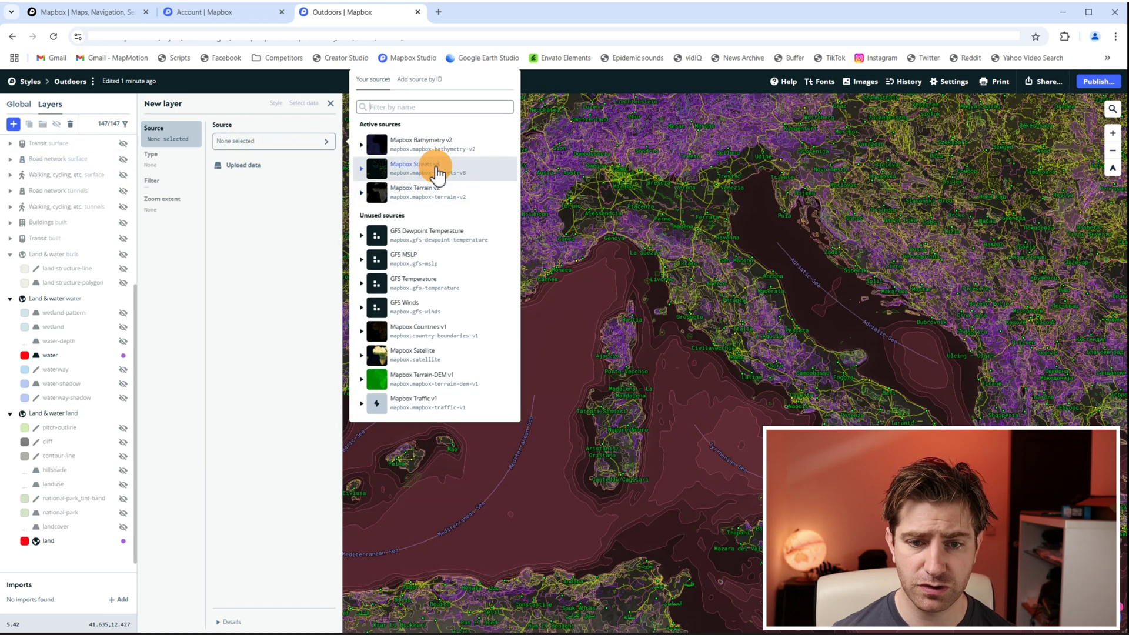
left_click(445, 383)
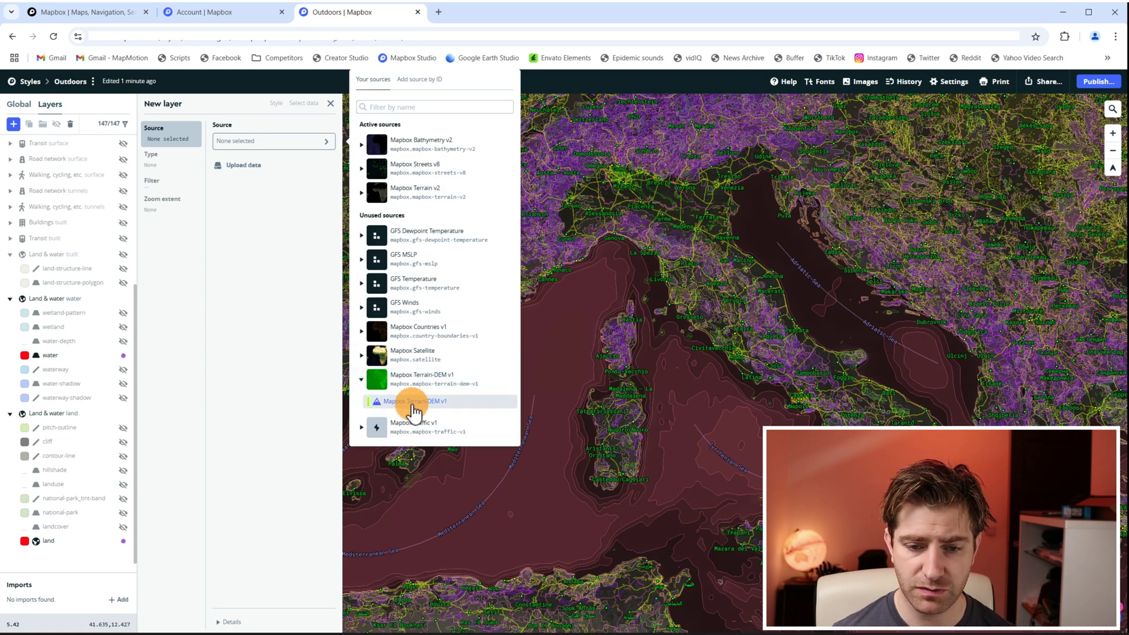
left_click(418, 402)
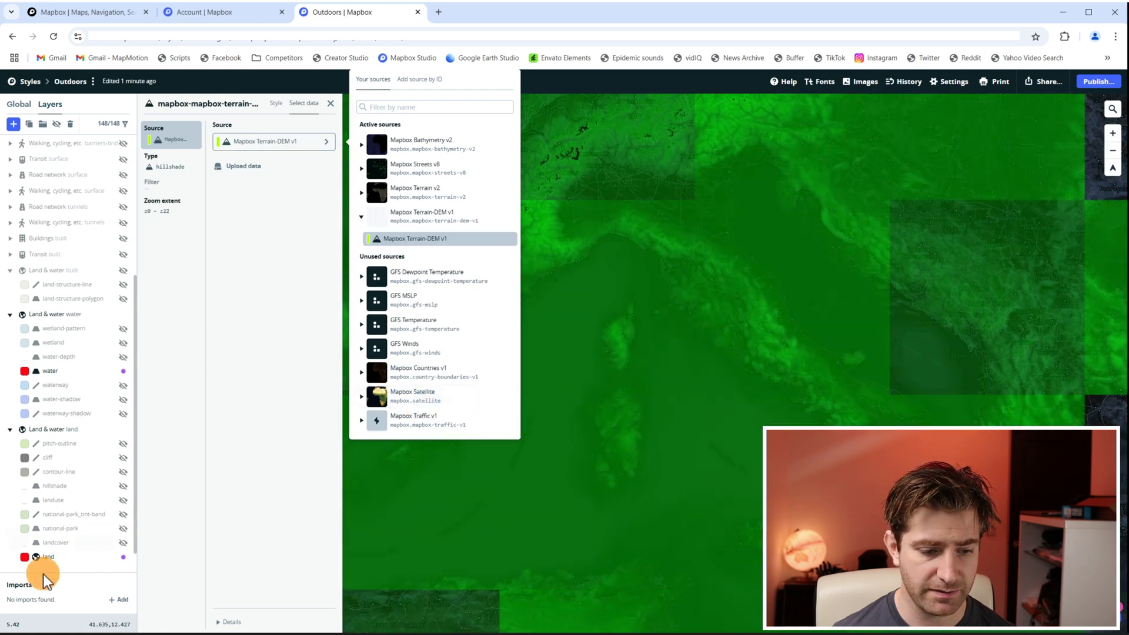
left_click(76, 577)
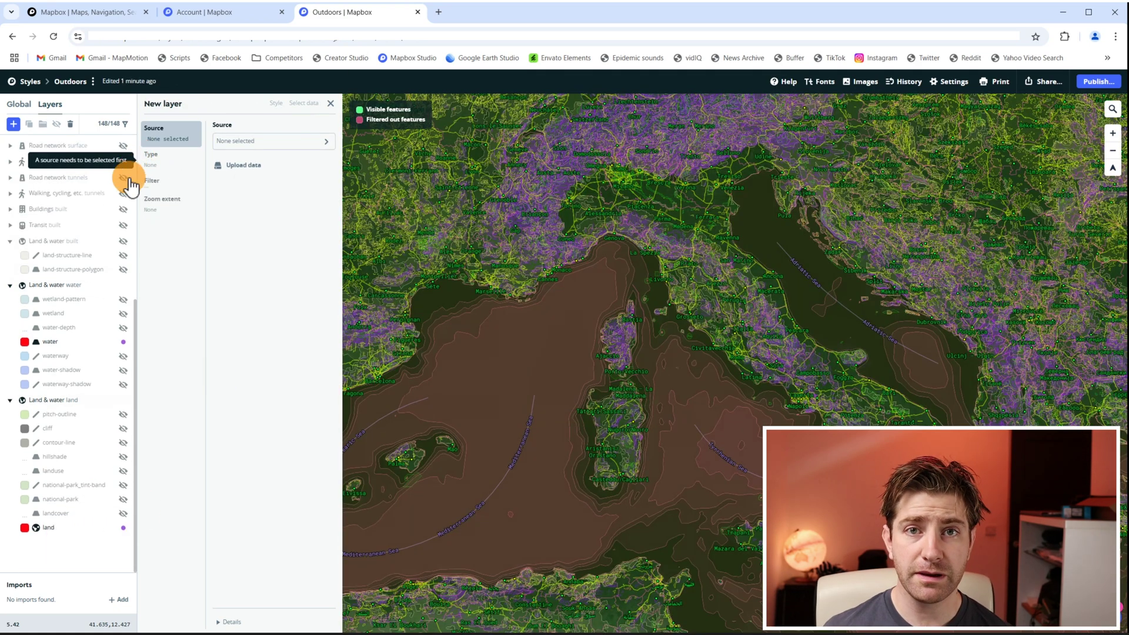
scroll(88, 238, "up", 5)
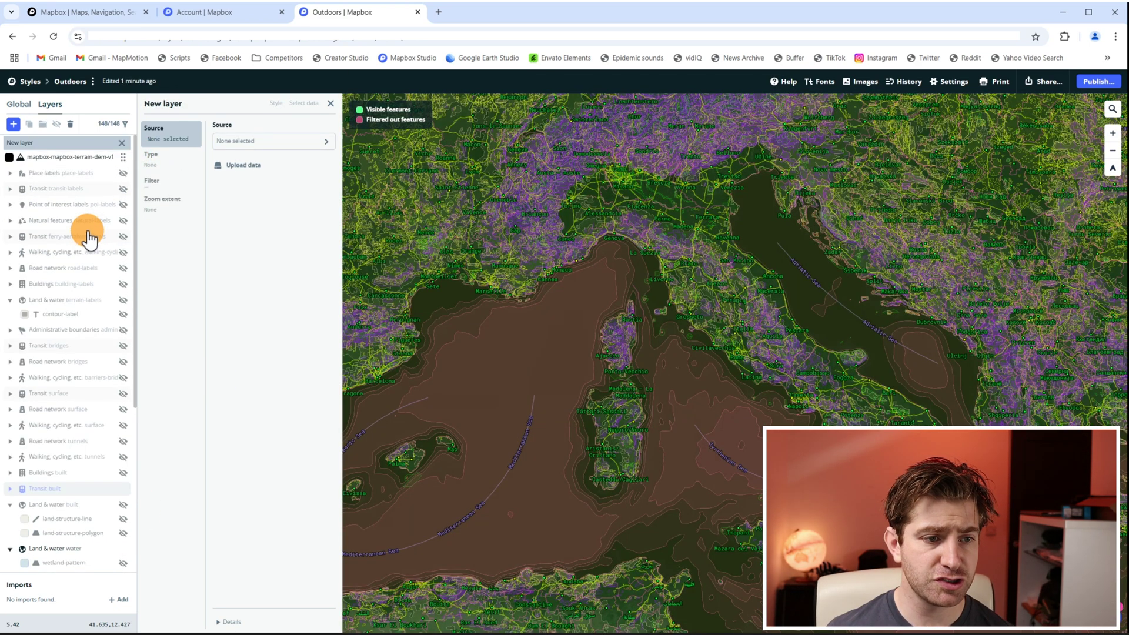
left_click(68, 156)
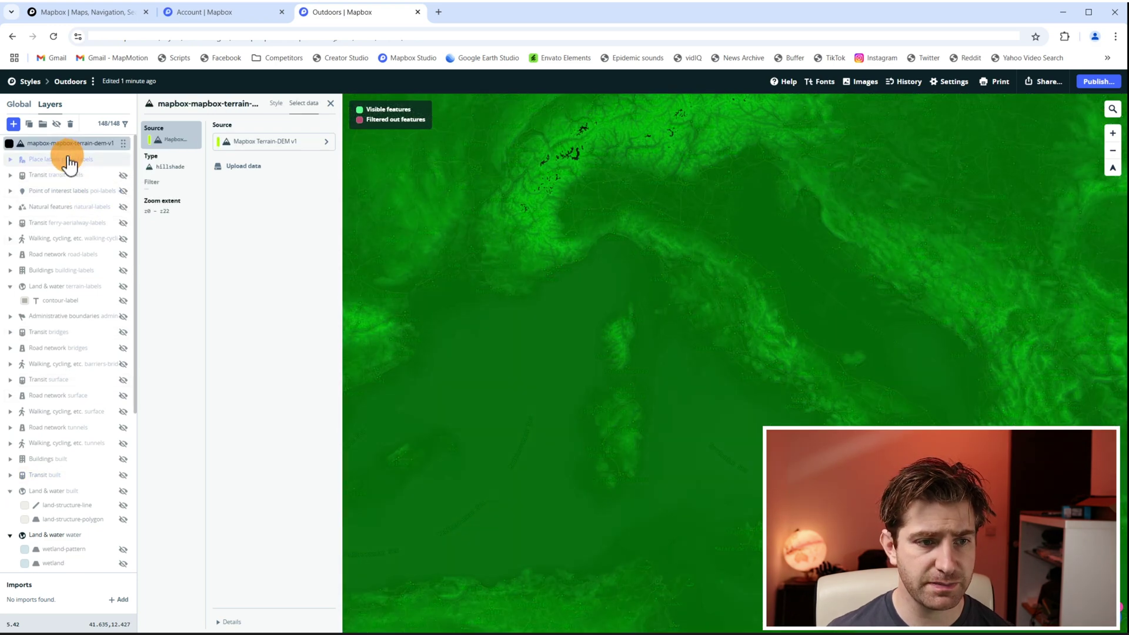
Make the terrain-dem layer's hillshade highlight colour black, then bring up the Publish dialog
left_click(57, 146)
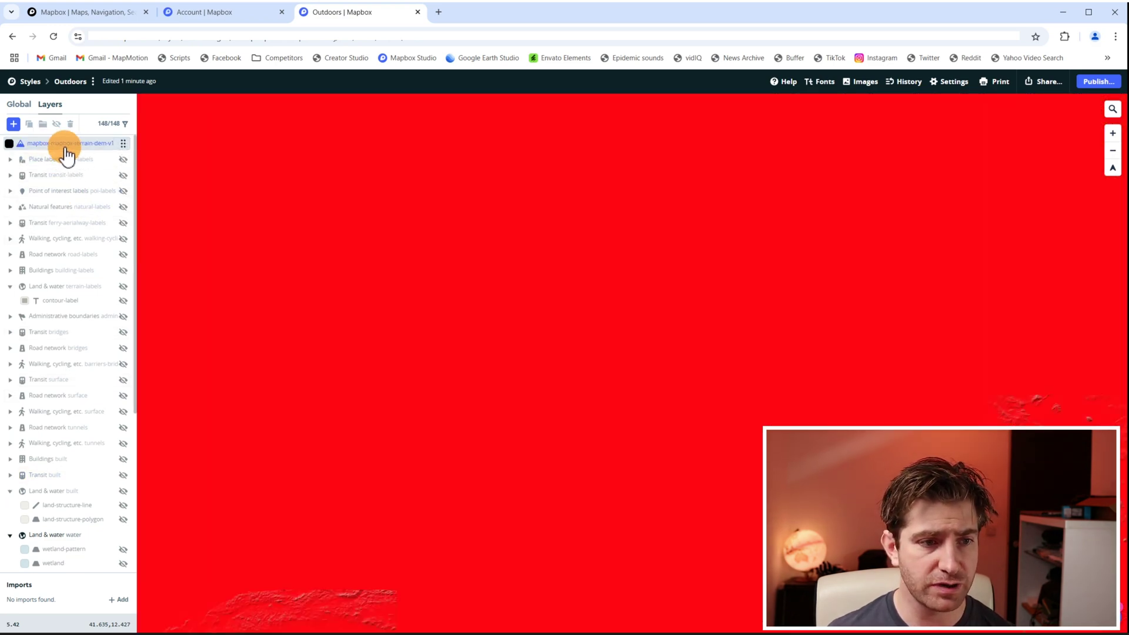
left_click(35, 145)
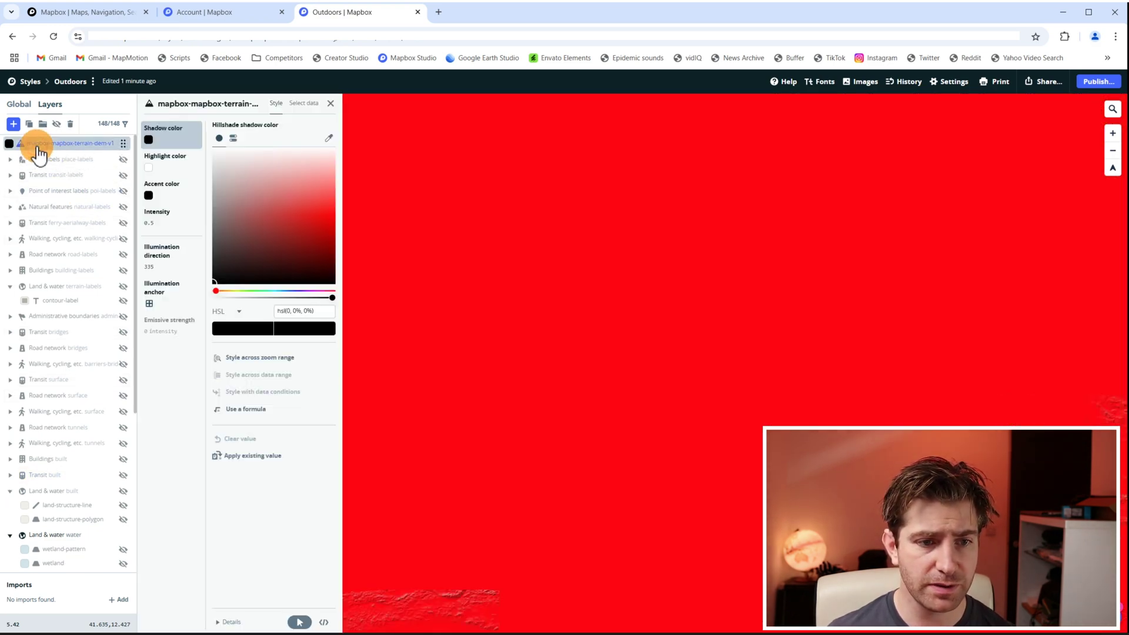
left_click(166, 167)
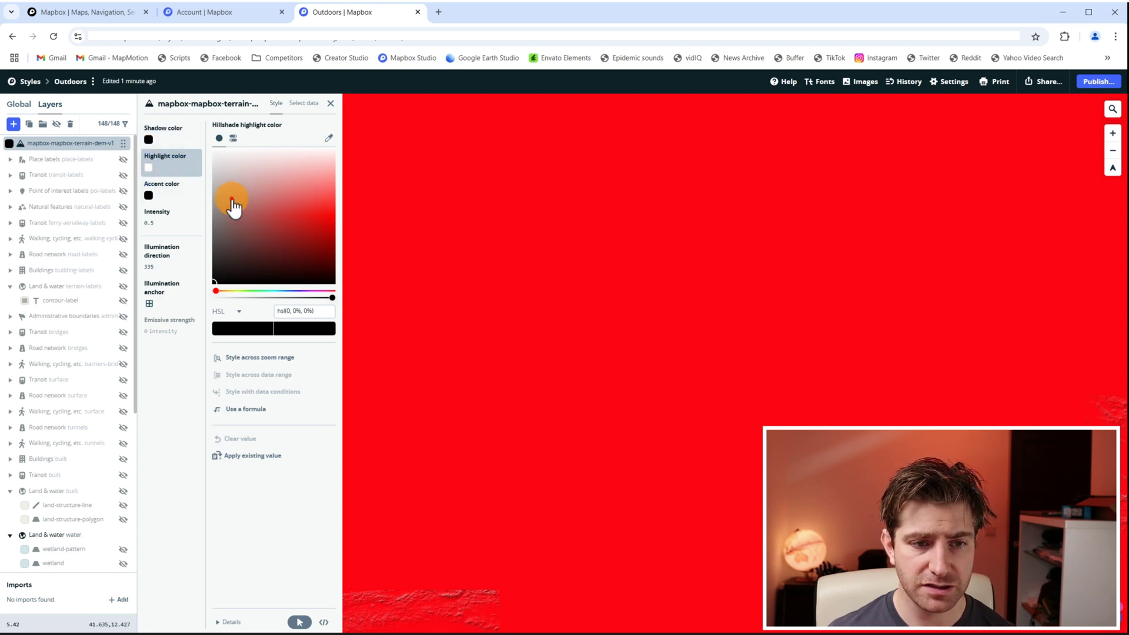
scroll(547, 345, "up", 5)
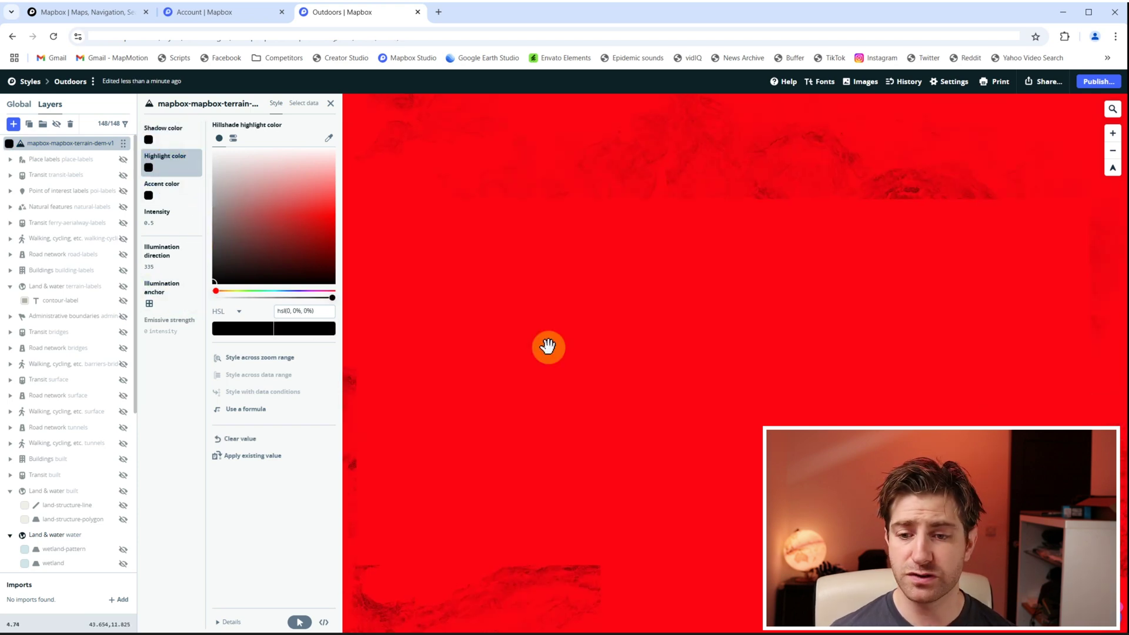
scroll(965, 371, "down", 1)
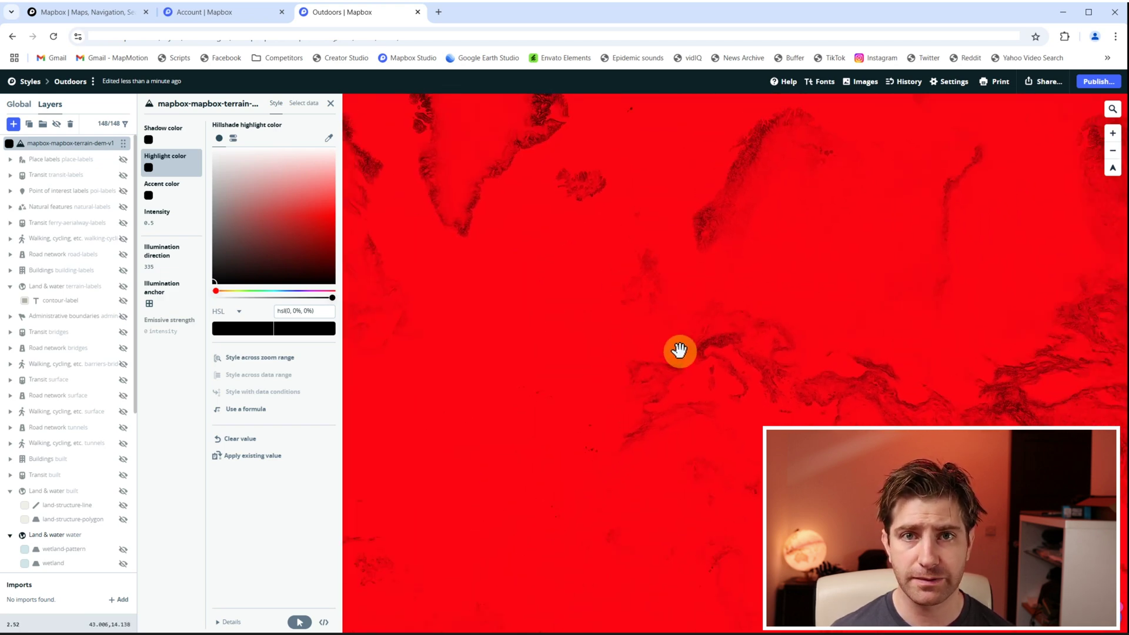
scroll(676, 350, "down", 1)
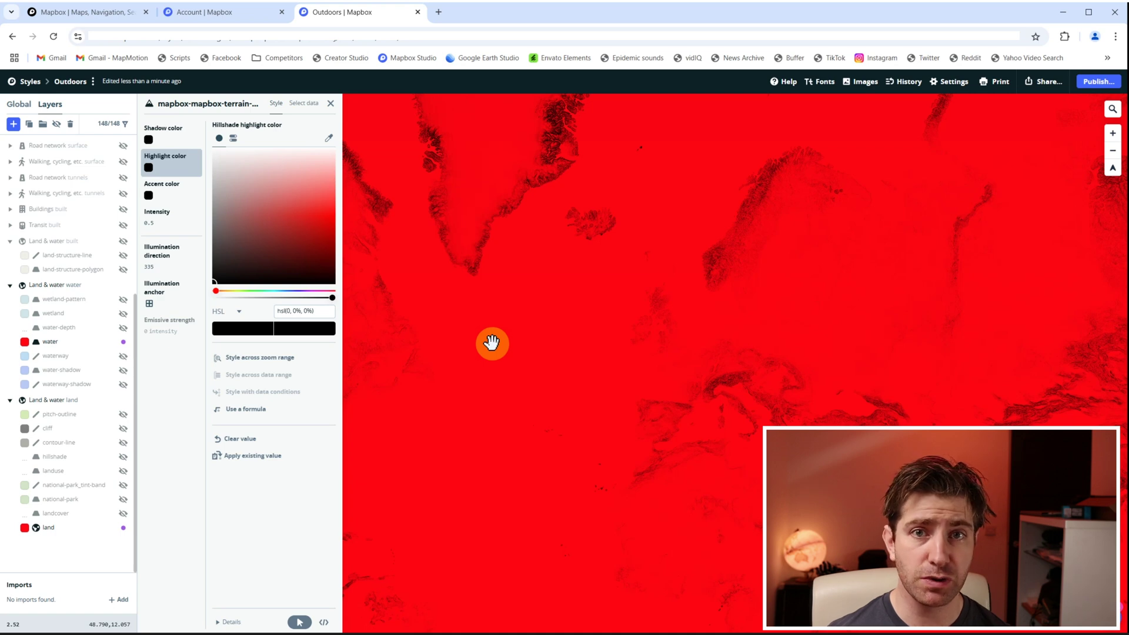
left_click(1097, 84)
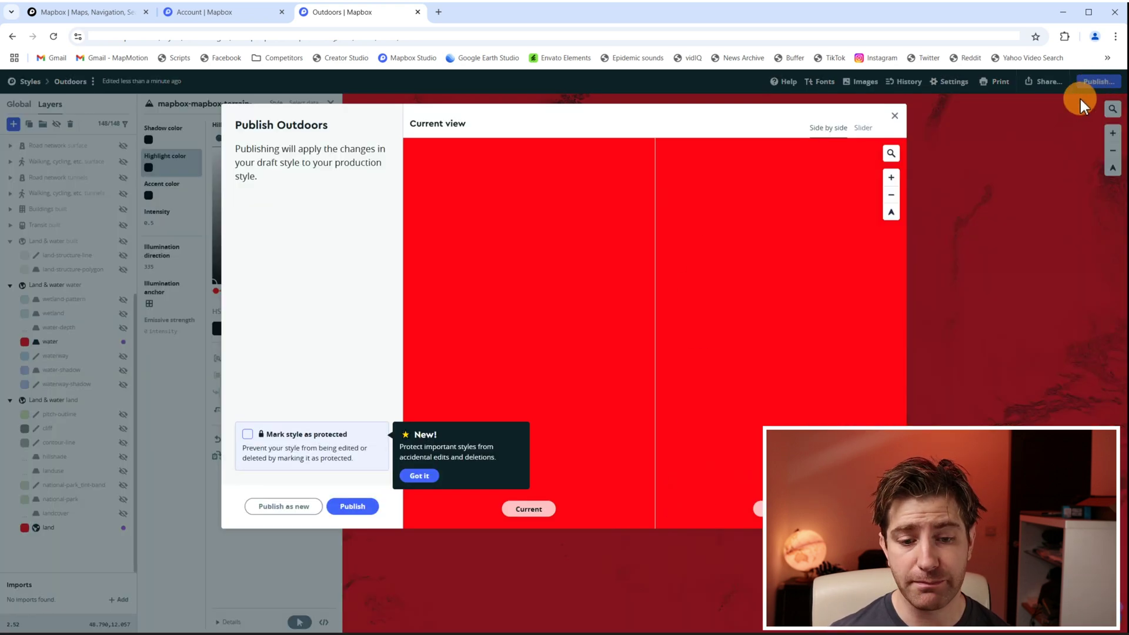
Publish the Outdoors style and copy its CARTO third-party integration URL
left_click(347, 507)
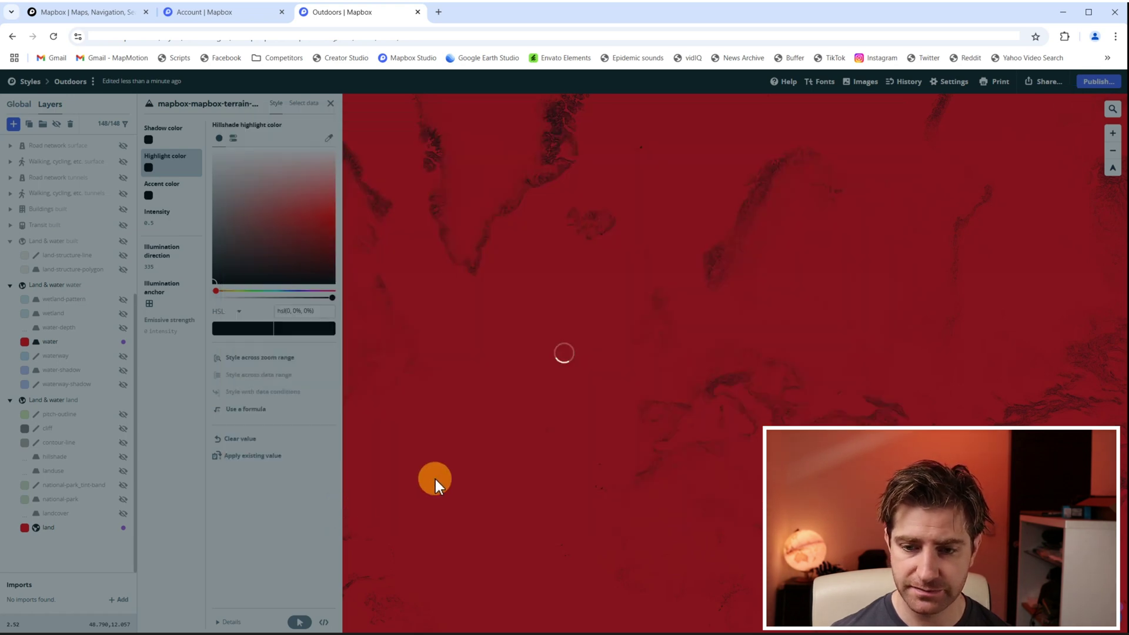
left_click(654, 110)
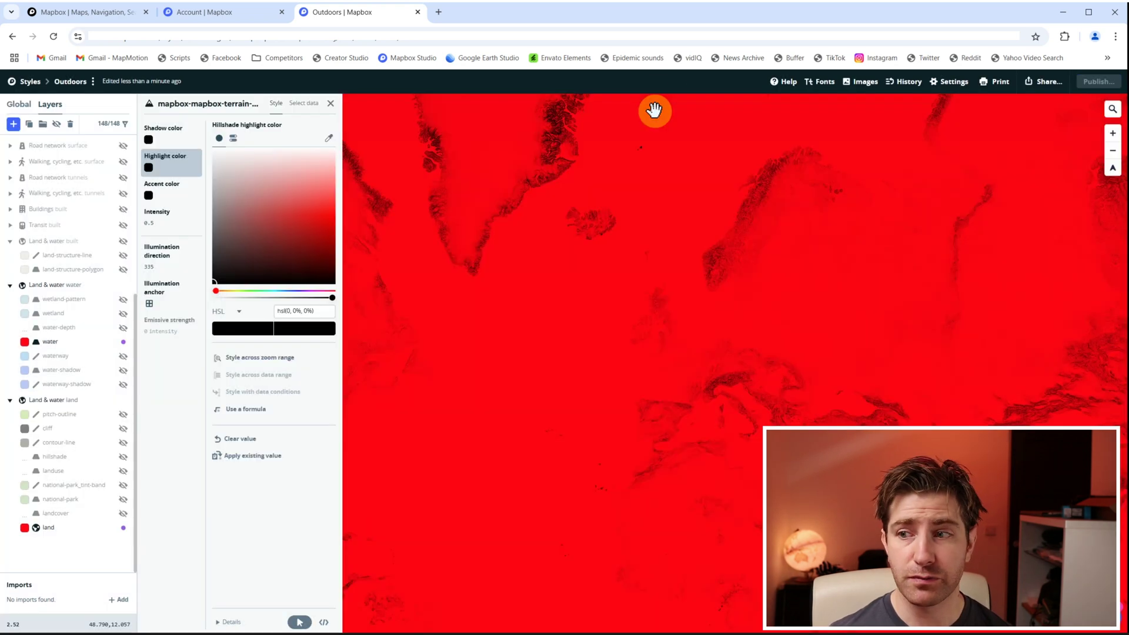
left_click(1039, 88)
left_click(517, 419)
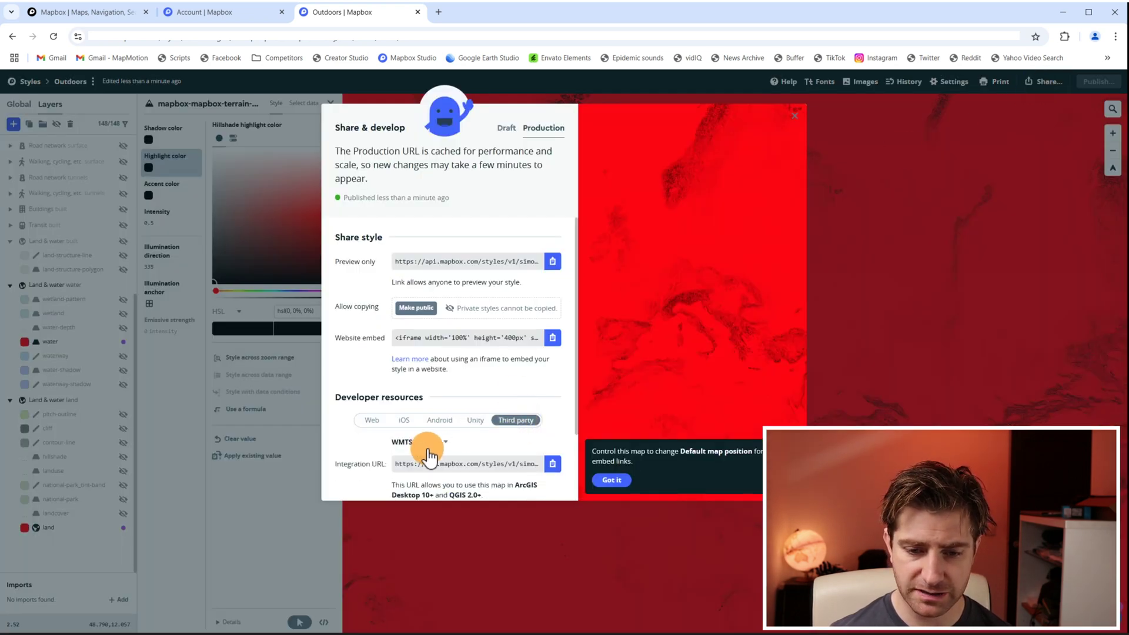
left_click(433, 449)
left_click(412, 485)
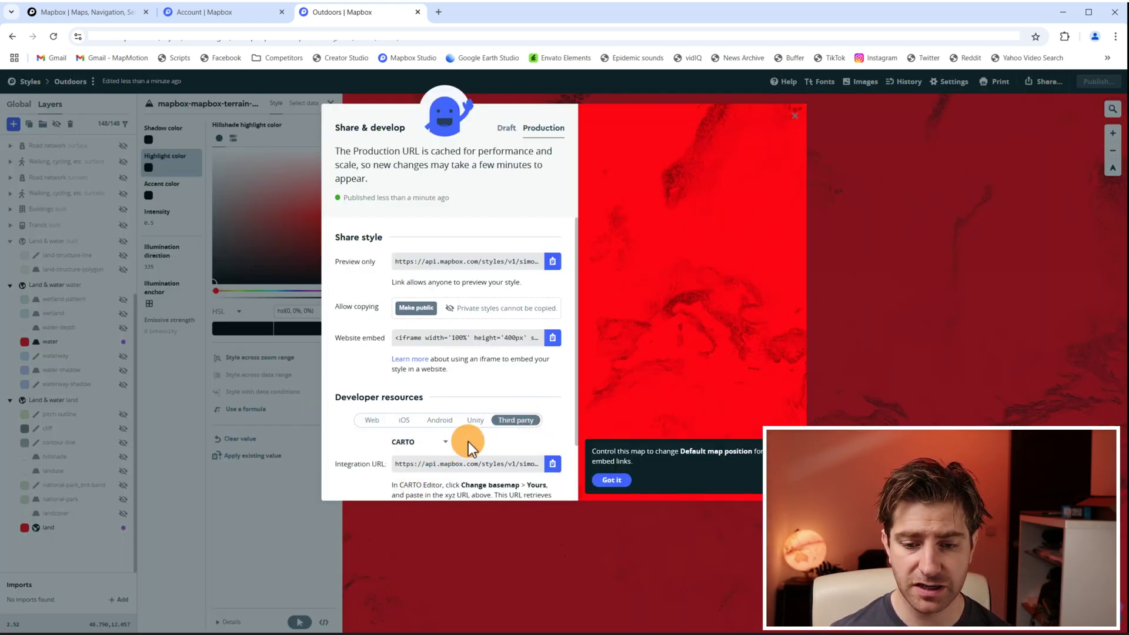
scroll(468, 442, "down", 1)
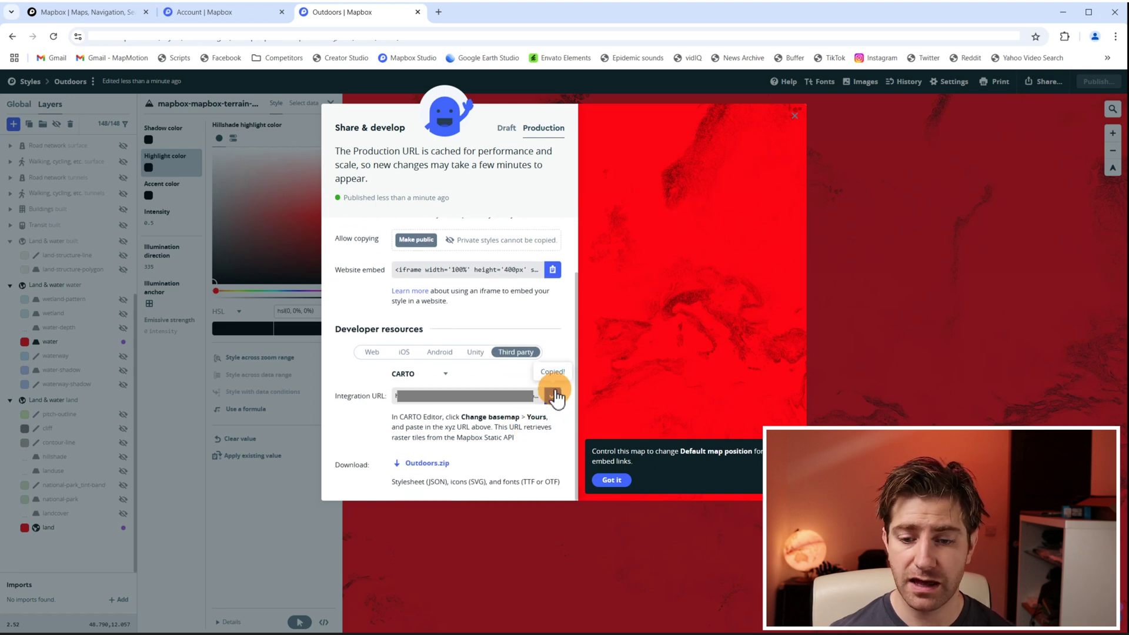
key("alt+Tab")
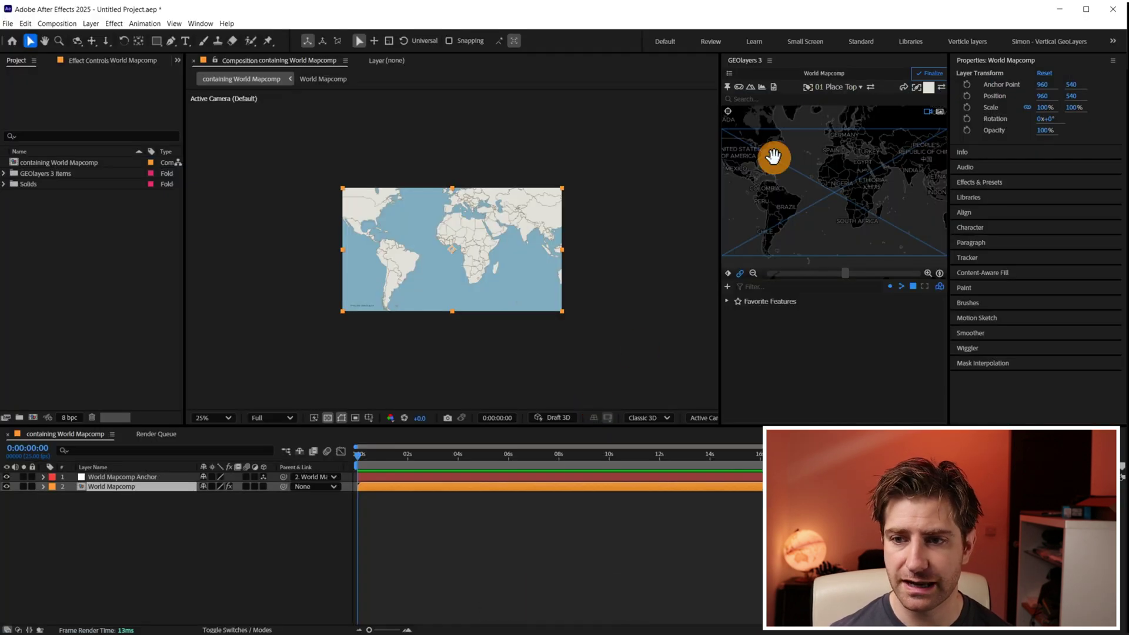
Start a new GEOlayers mapcomp with its view linked to World Mapcomp
left_click(729, 74)
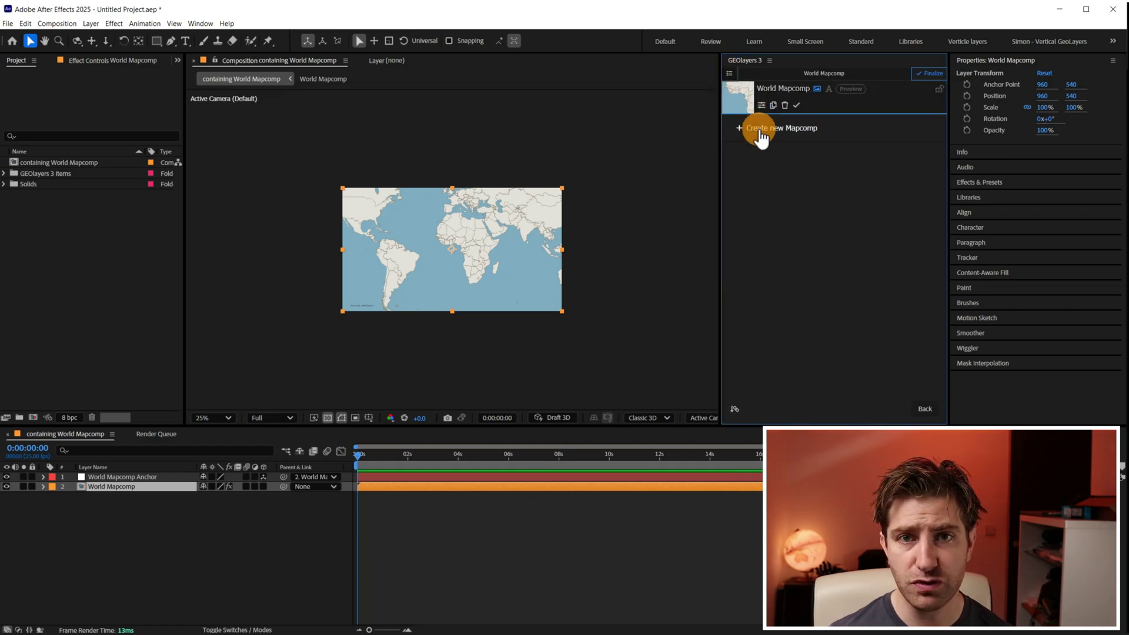
left_click(760, 136)
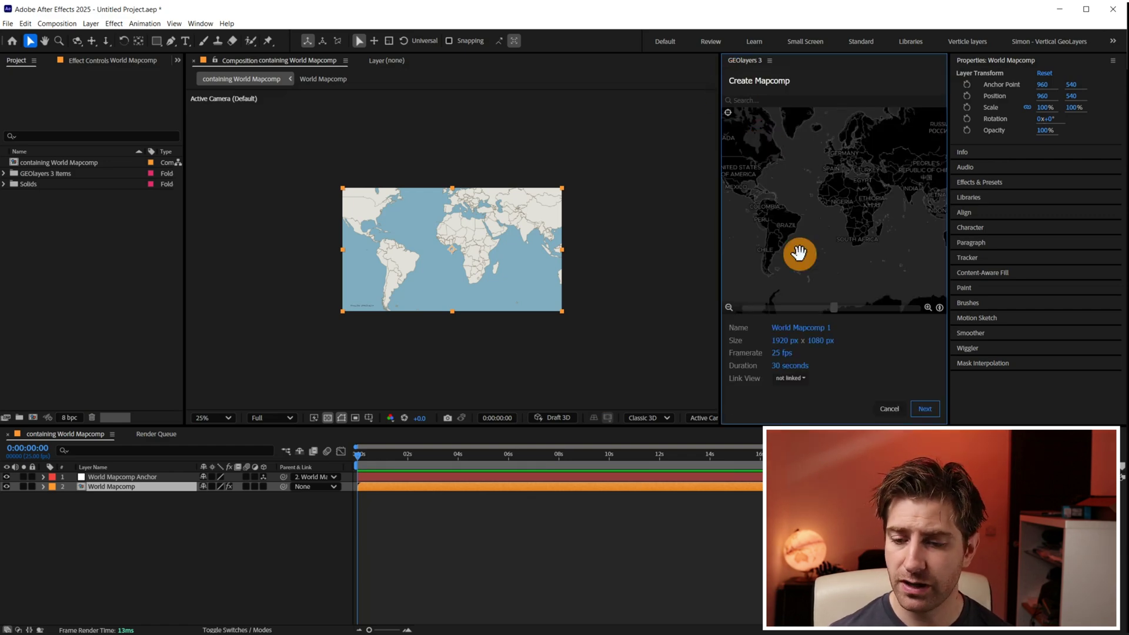
left_click(791, 379)
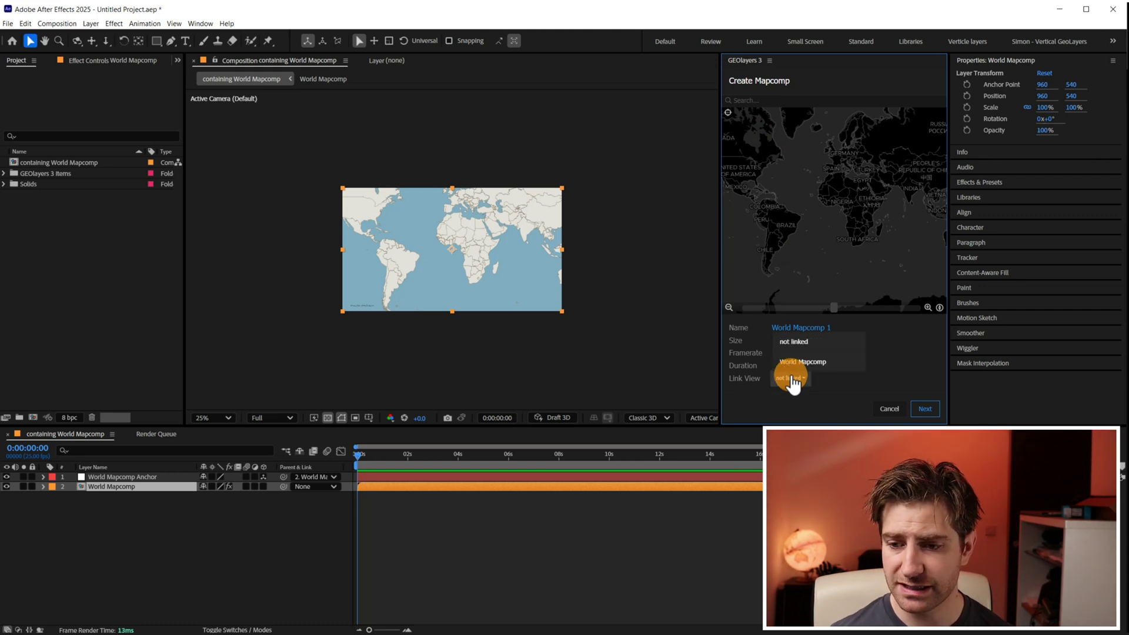
left_click(799, 361)
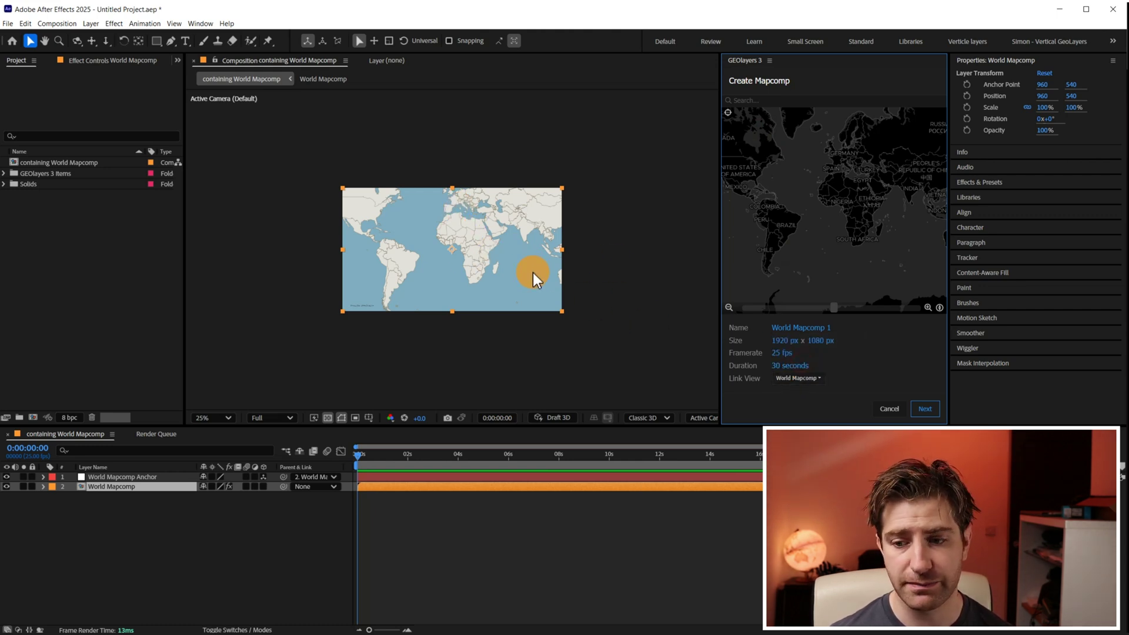
left_click(924, 410)
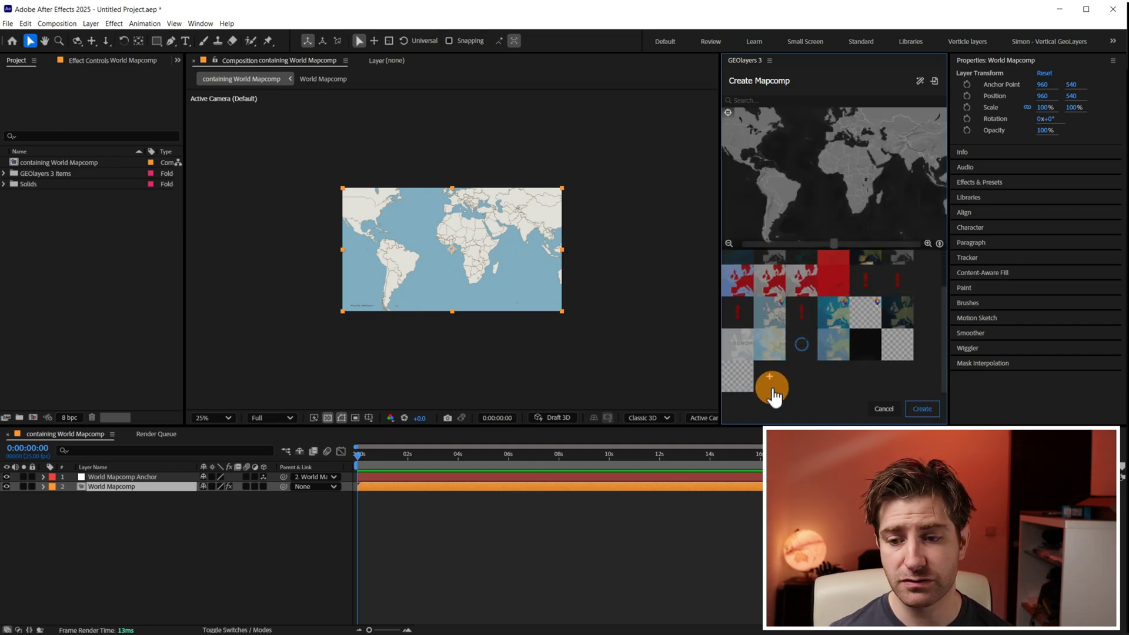
Add a custom Universal Raster style using the pasted red Mapbox tile URL
left_click(770, 380)
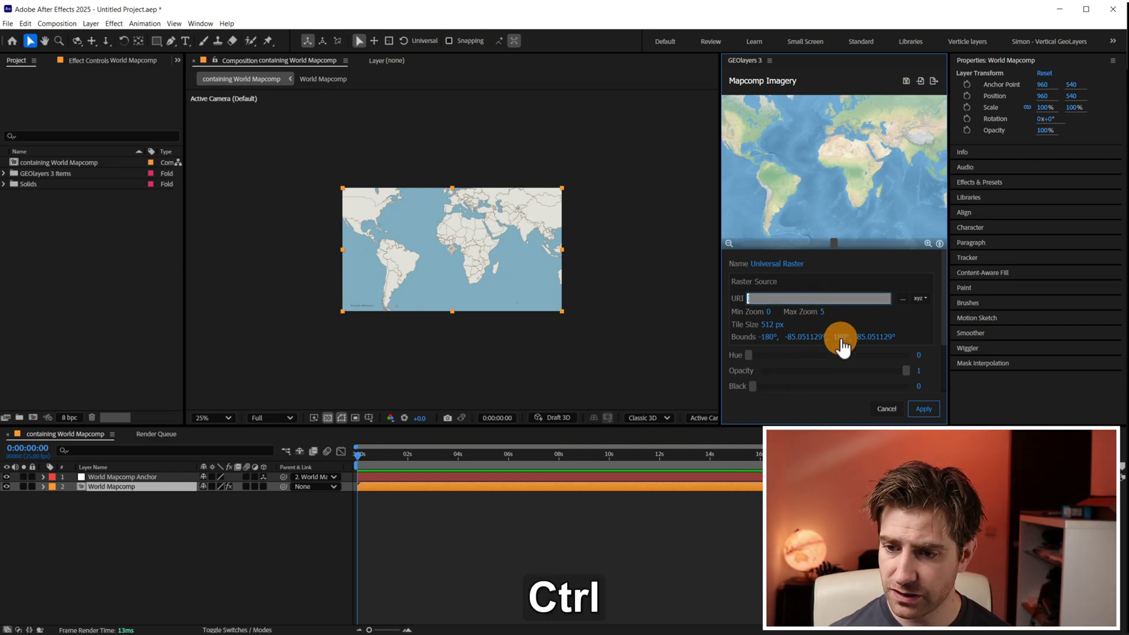
key("ctrl+v")
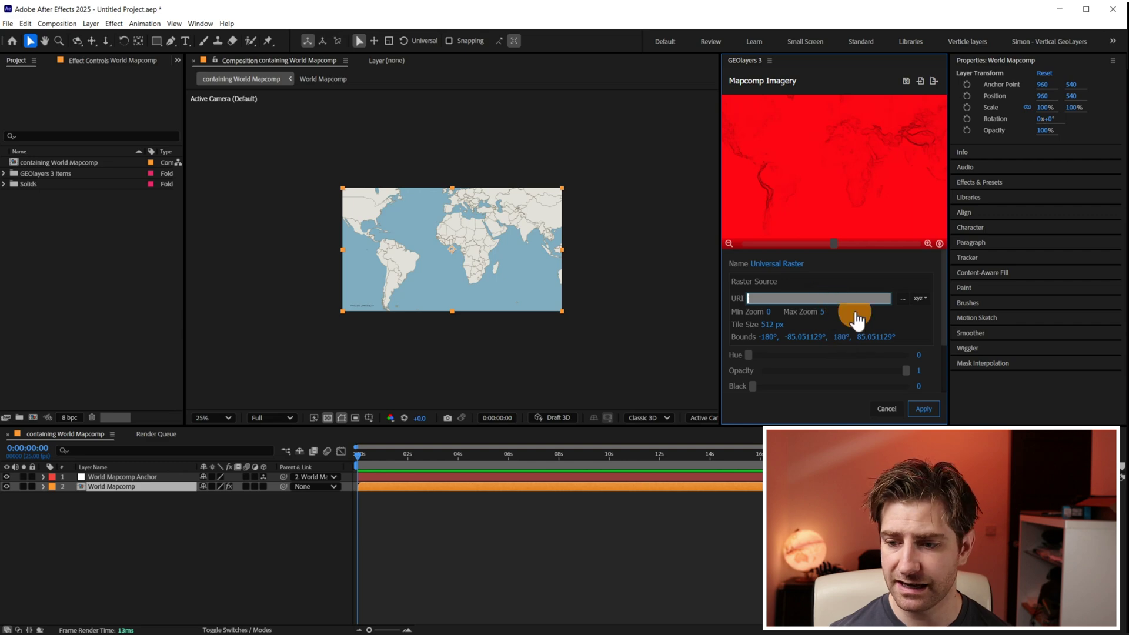
left_click(922, 415)
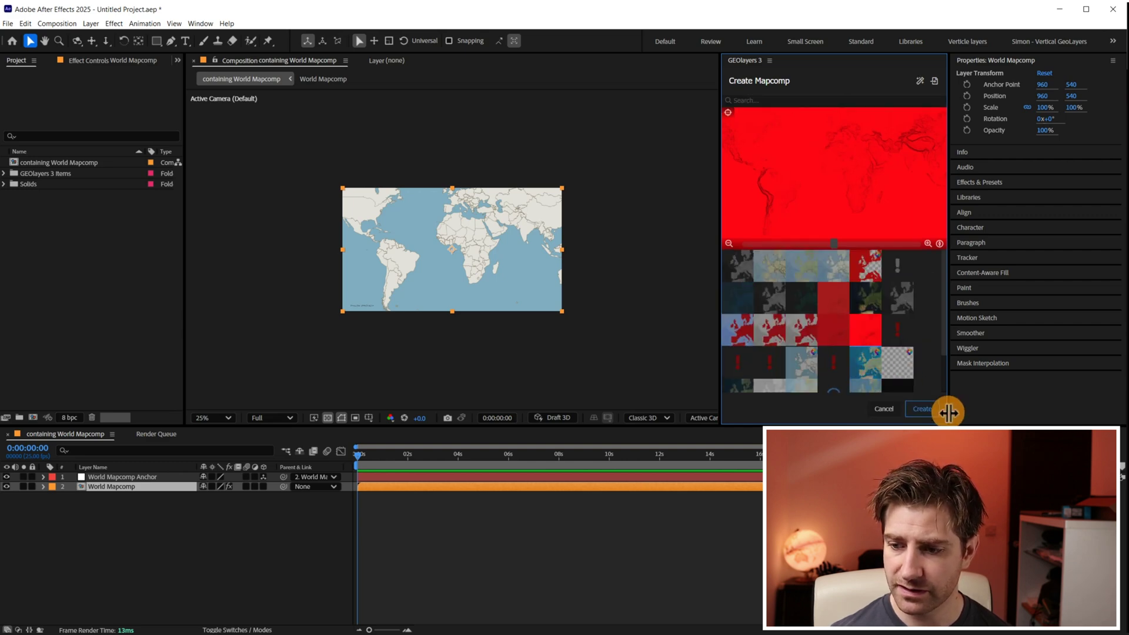
Create and finalize World Mapcomp 1 with the red style, then select its timeline layer
left_click(924, 409)
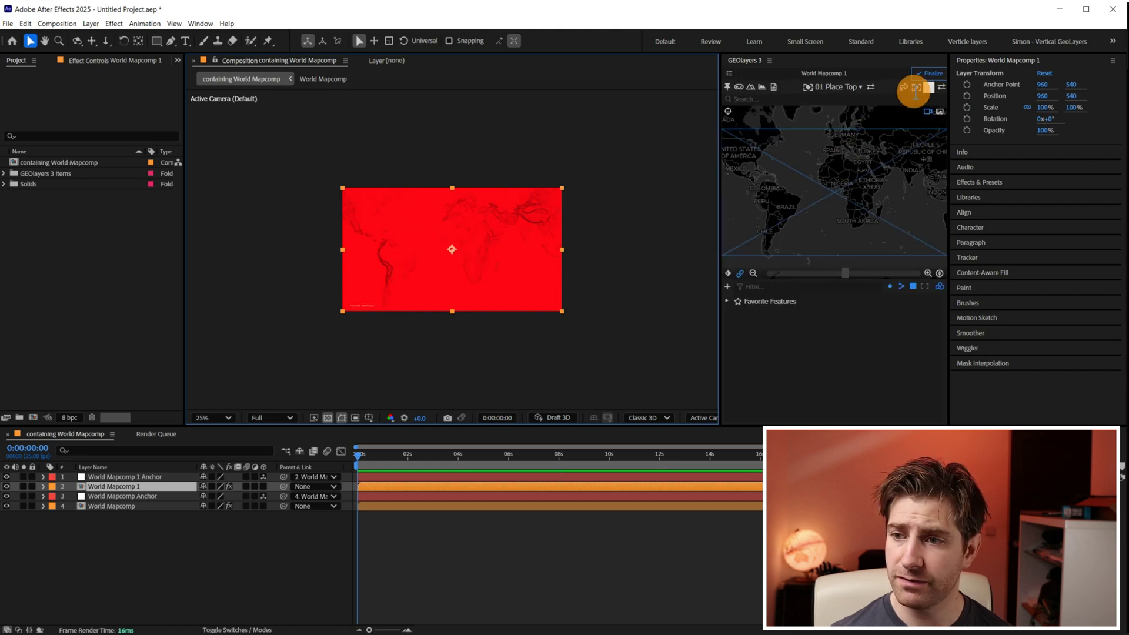
left_click(929, 73)
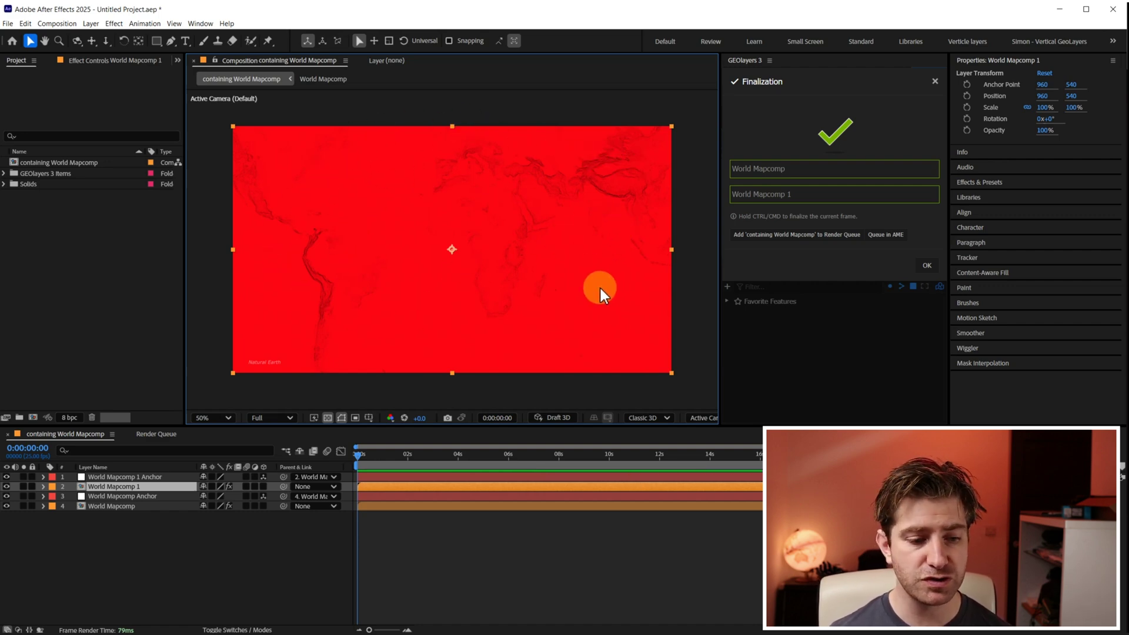
left_click(84, 554)
left_click(119, 489)
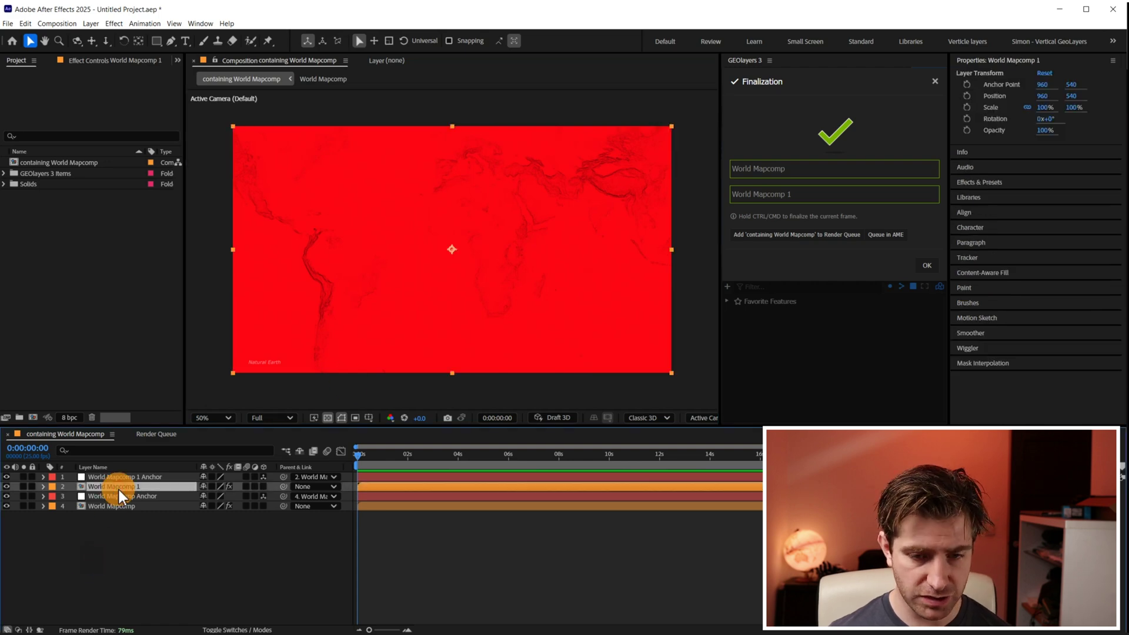
key("ctrl+space")
Apply Keylight (1.2) to World Mapcomp 1 and sample the red as its Screen Colour
type("key")
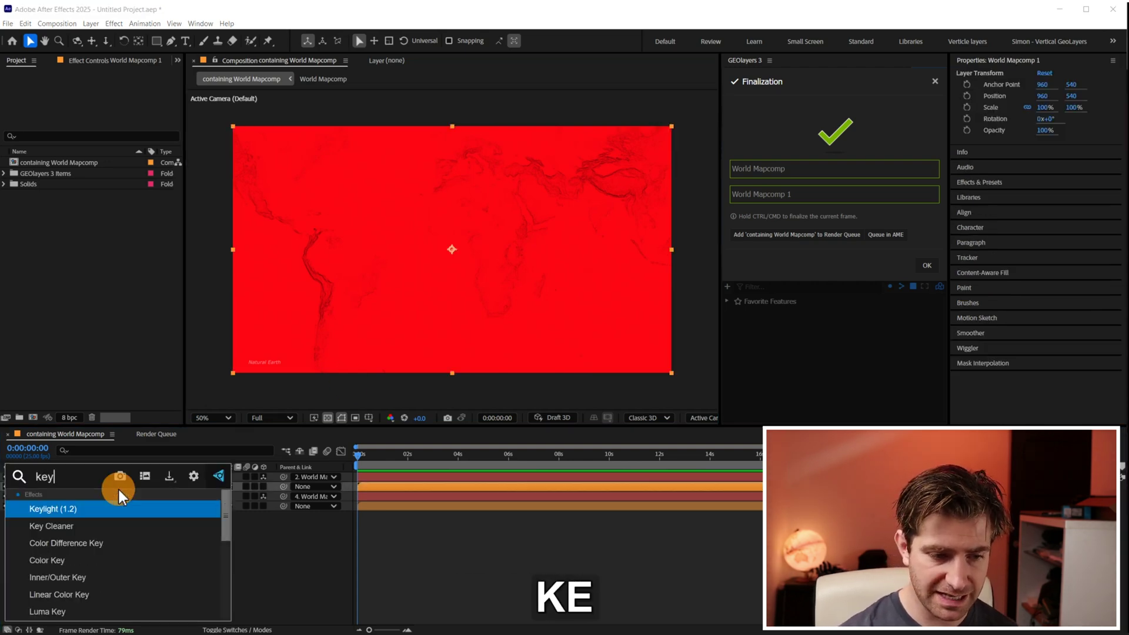
left_click(110, 510)
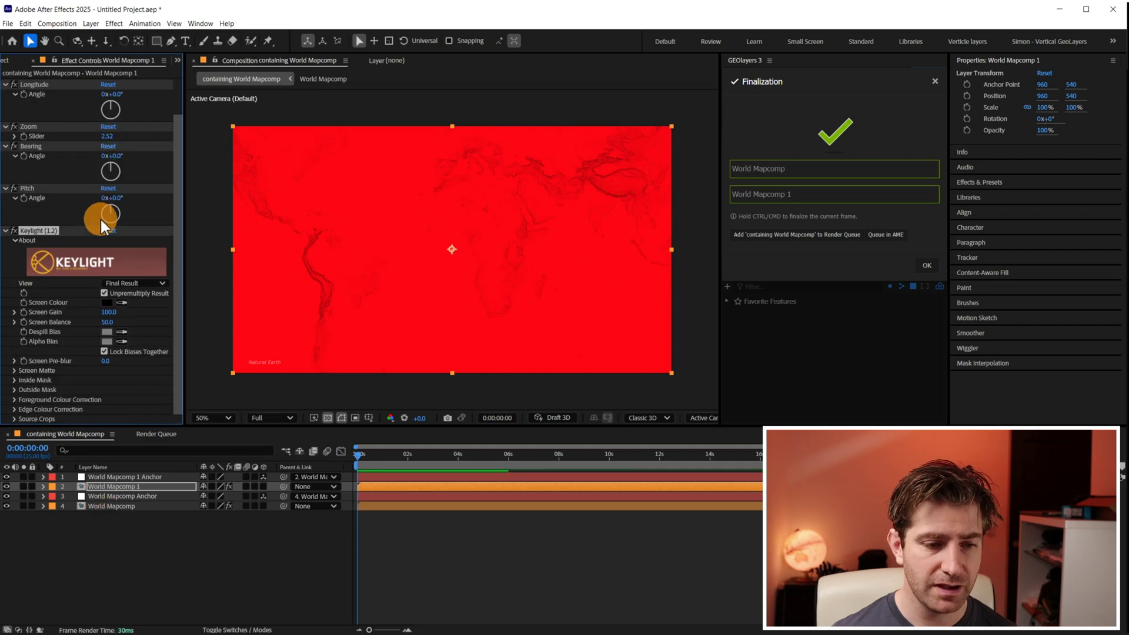
left_click(120, 303)
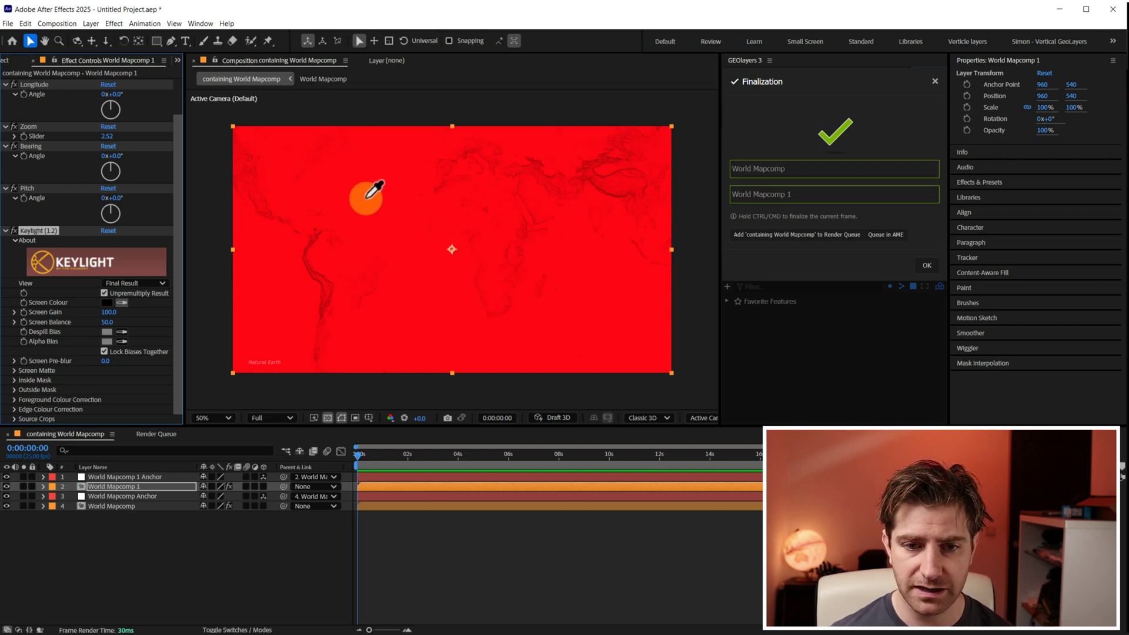
left_click(316, 287)
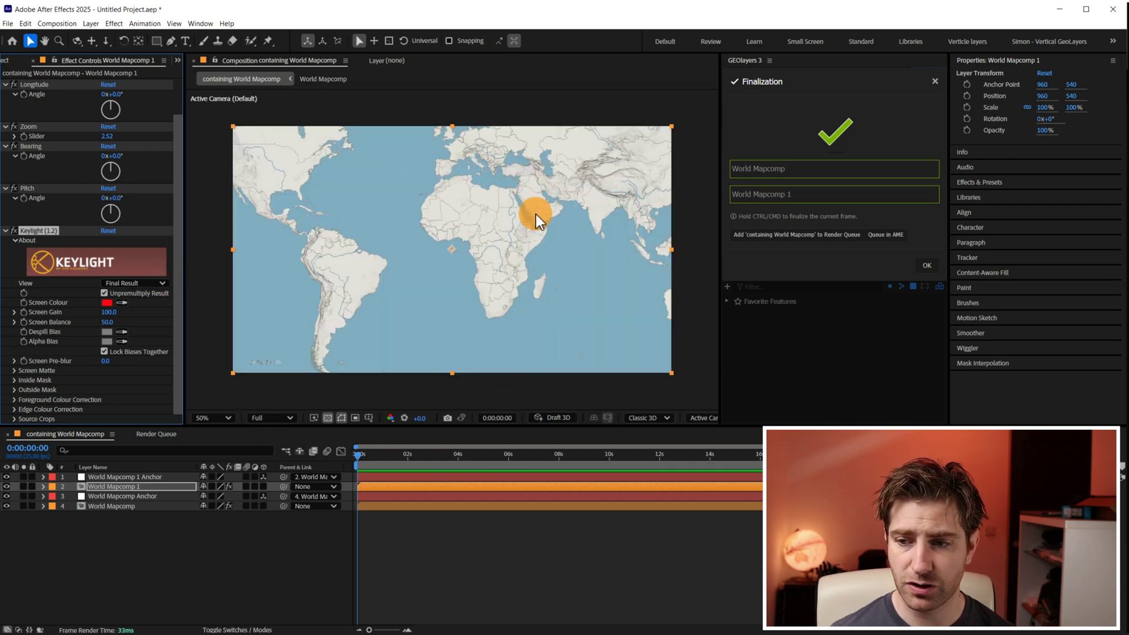
Close the GEOlayers finalization dialog and zoom the viewer to 100%
left_click(927, 265)
left_click_drag(845, 204, 843, 207)
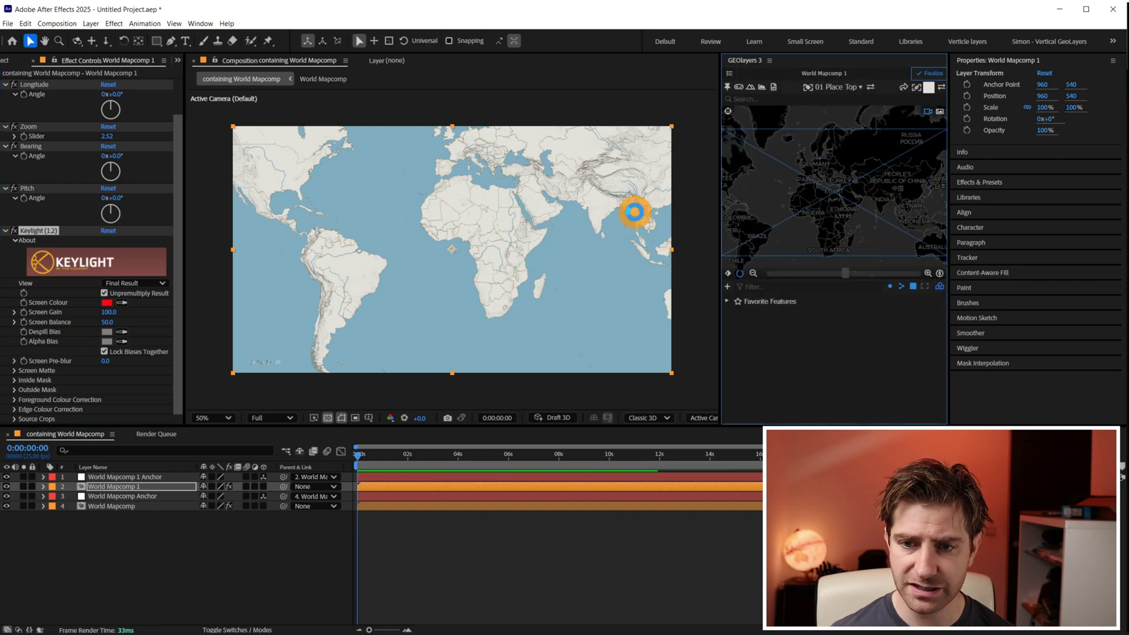
scroll(534, 223, "up", 2)
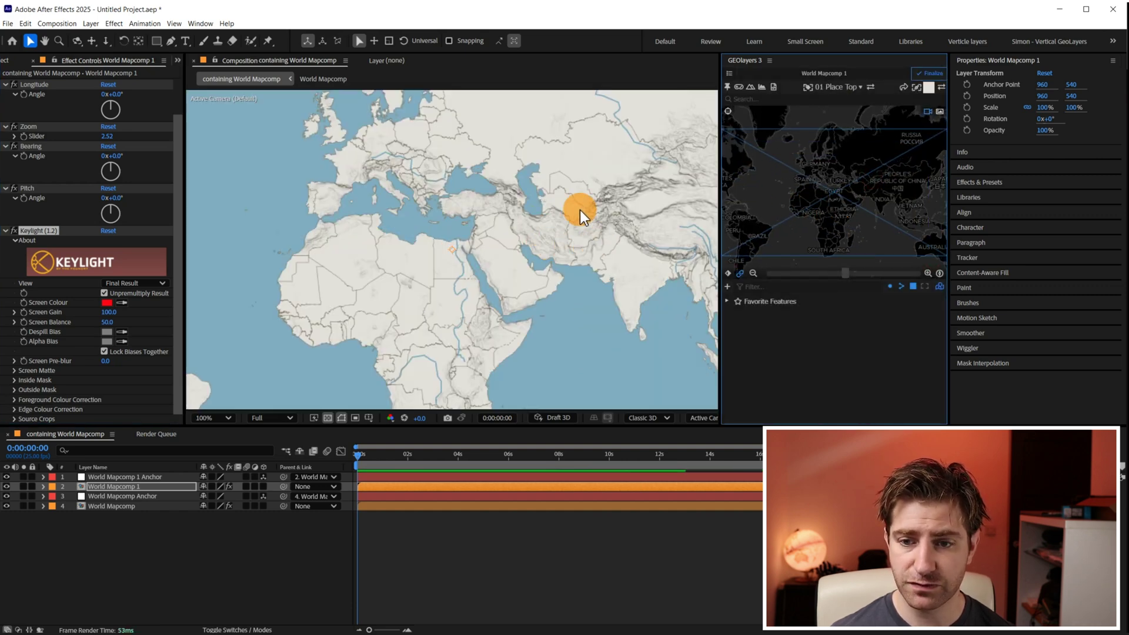
Hide and reshow the terrain layer, then the original world map layer, to compare the overlay
left_click(6, 487)
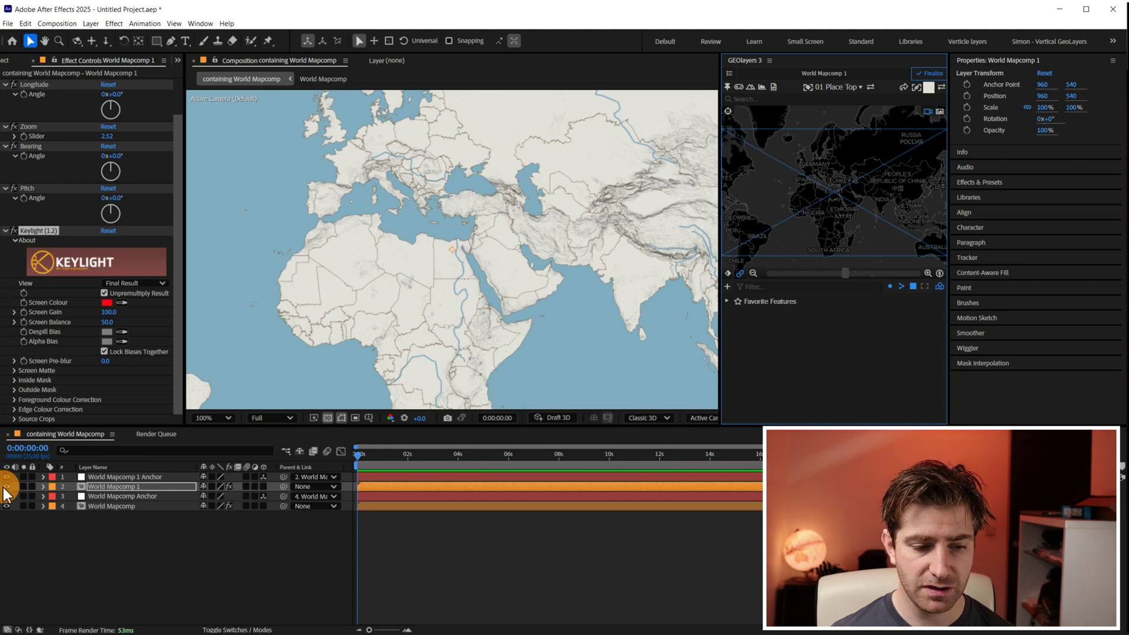
left_click(21, 507)
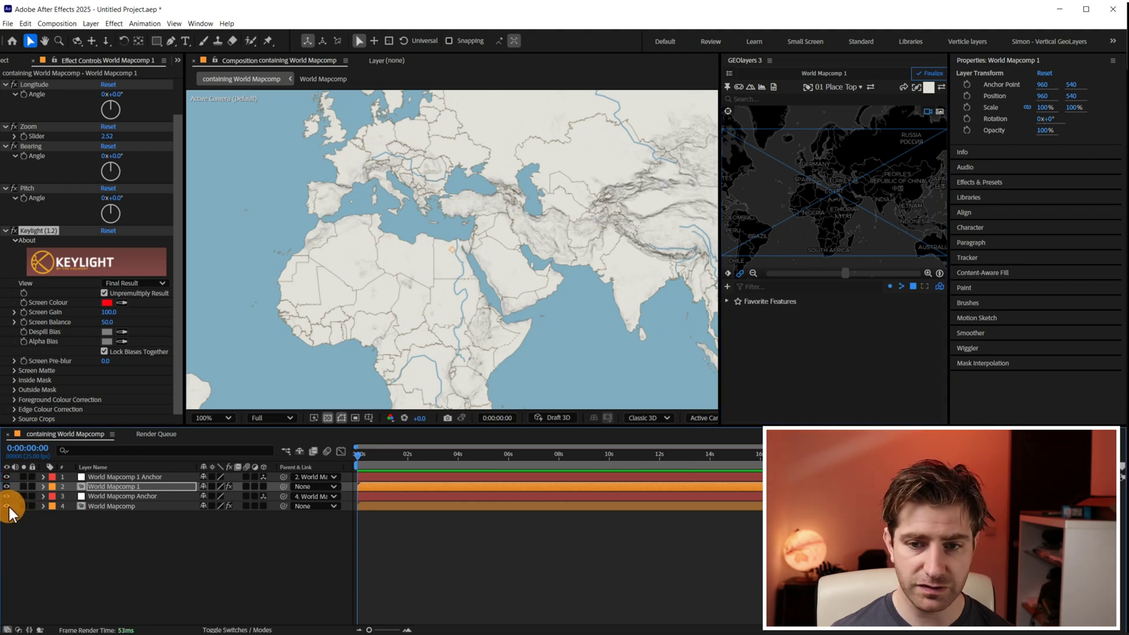
left_click(7, 505)
left_click(7, 506)
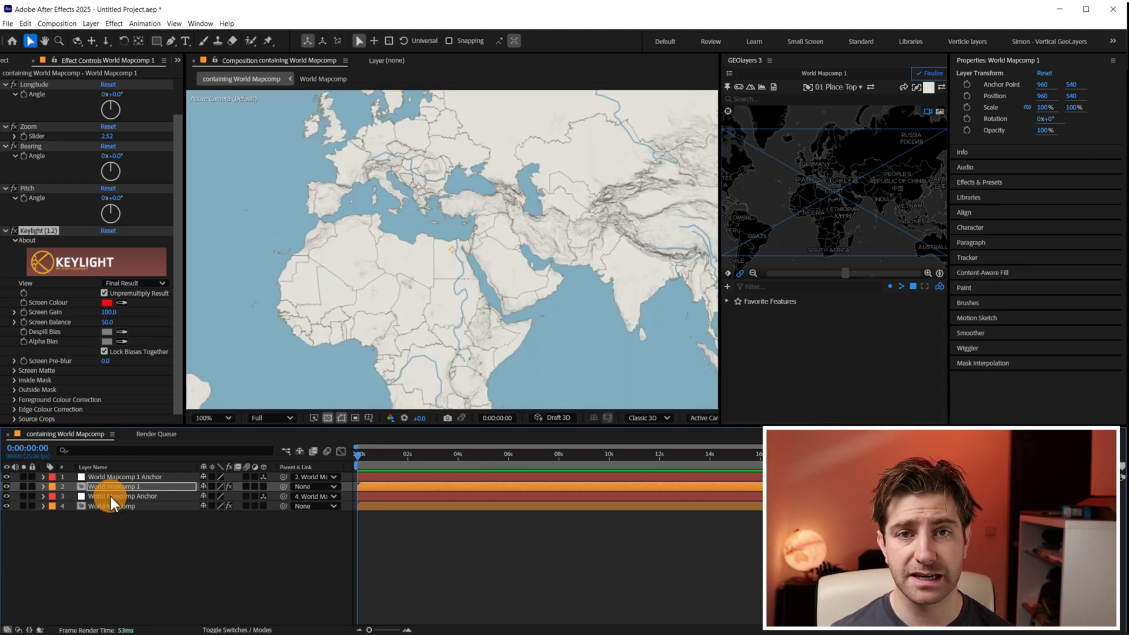